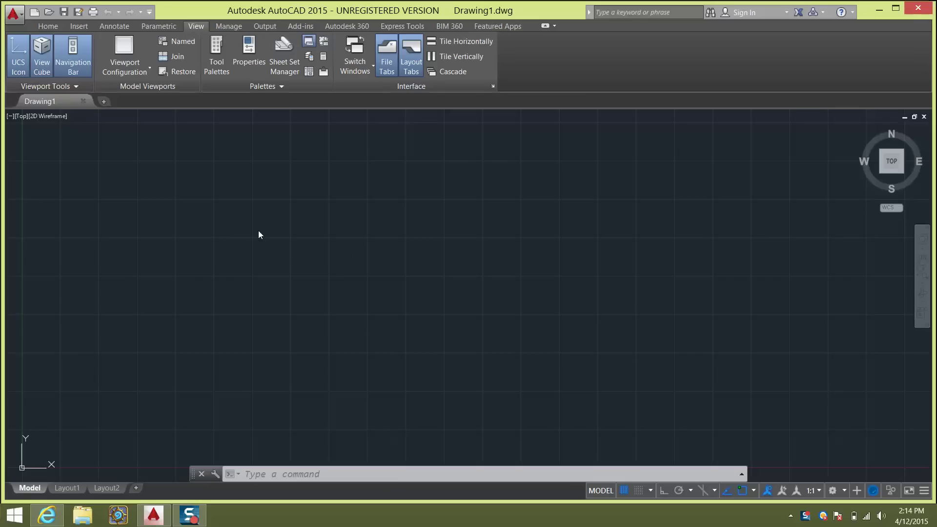
Step: Draw a circle of radius 7 in model space with the CIRCLE command
{"action": "type", "text": "cir"}
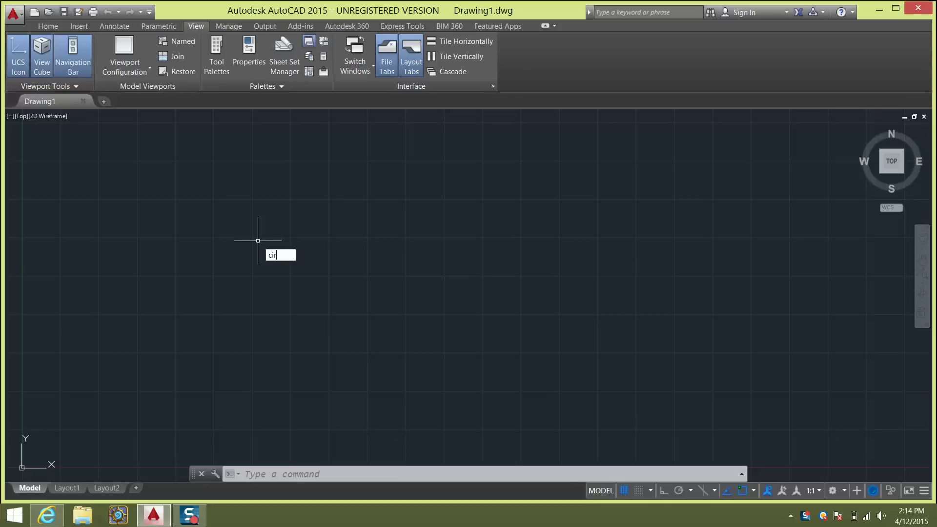
{"action": "key", "text": "Return"}
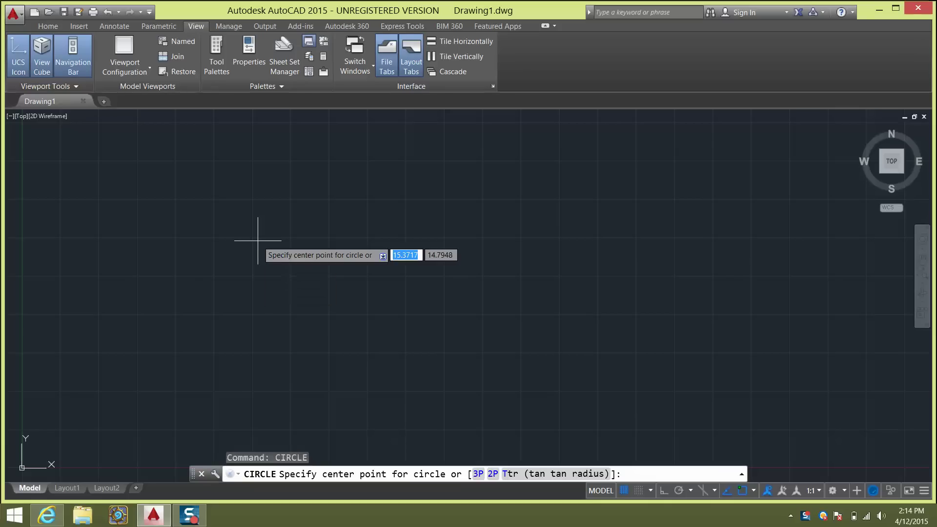
{"action": "left_click", "coordinate": [299, 274]}
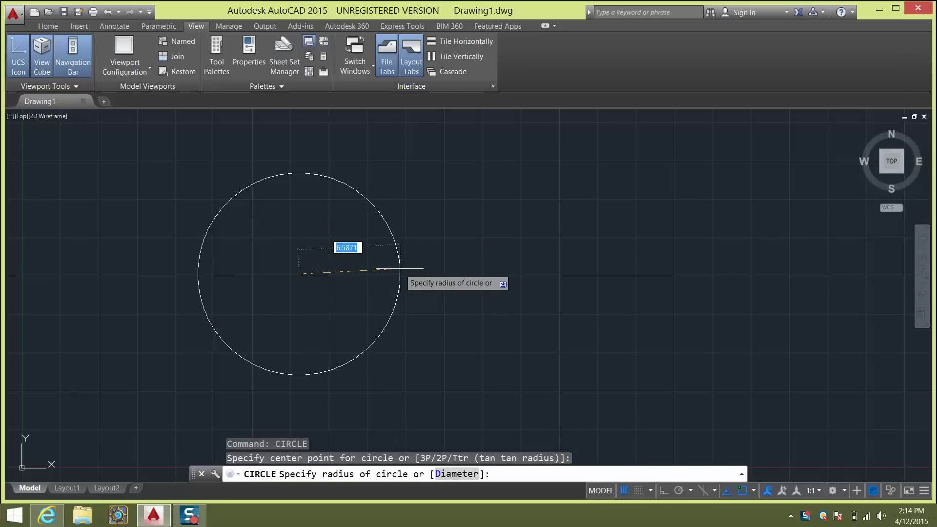
{"action": "type", "text": "7"}
{"action": "key", "text": "Return"}
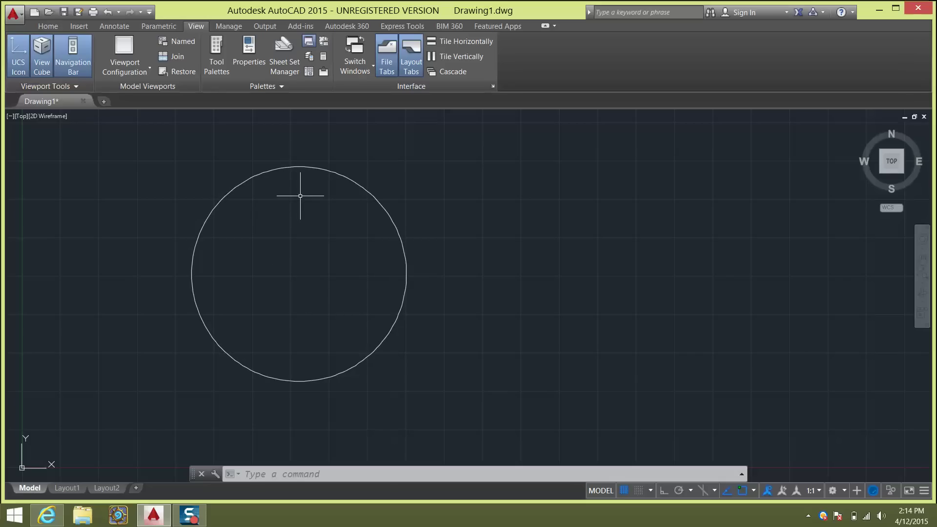
Step: Draw a vertical line from the circle's top quadrant to its bottom quadrant
{"action": "type", "text": "line"}
{"action": "key", "text": "Return"}
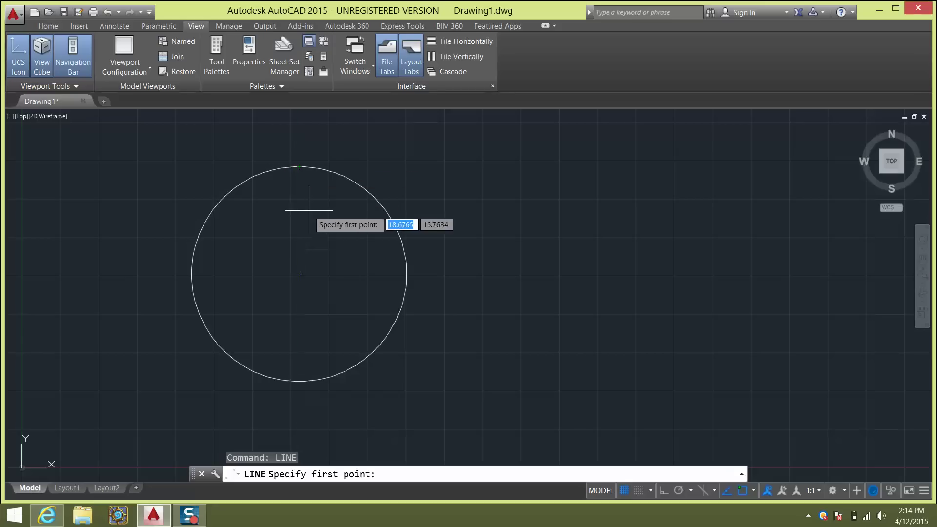
{"action": "left_click", "coordinate": [299, 167]}
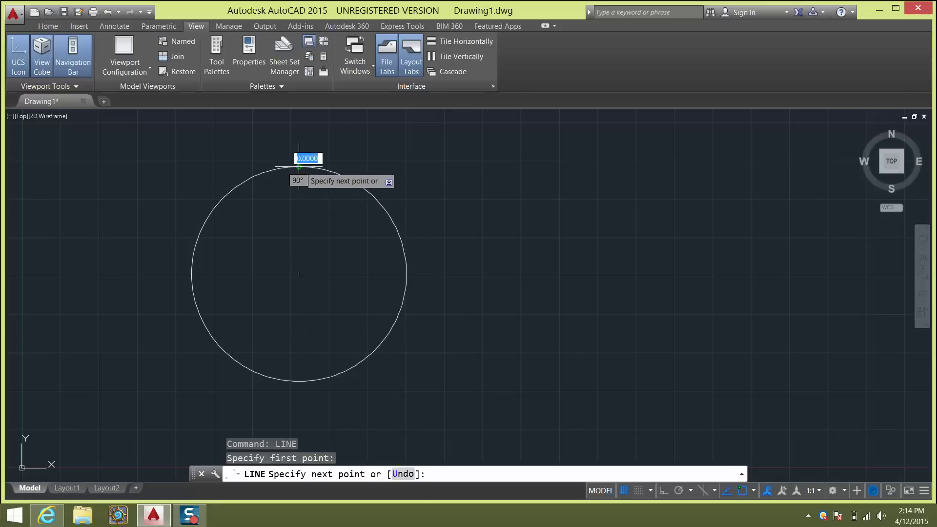
{"action": "left_click", "coordinate": [299, 380]}
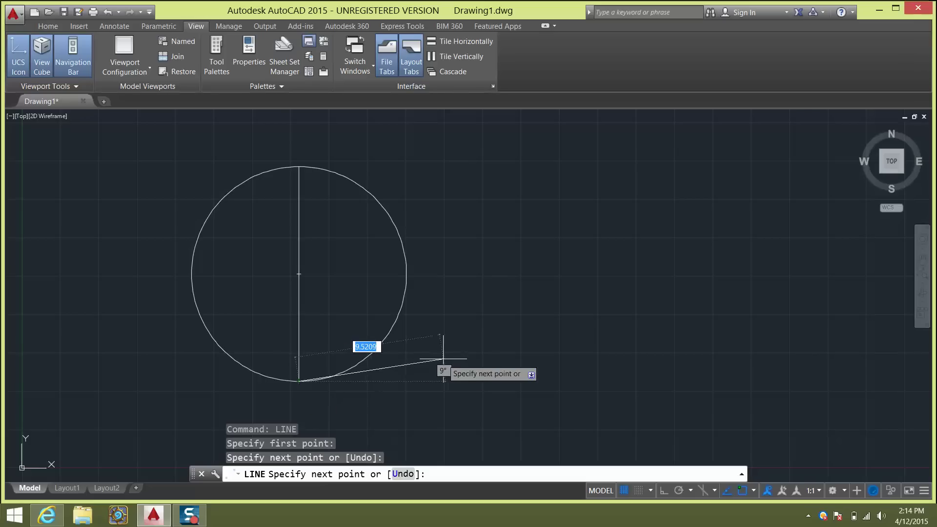
{"action": "key", "text": "Escape"}
{"action": "key", "text": "Escape"}
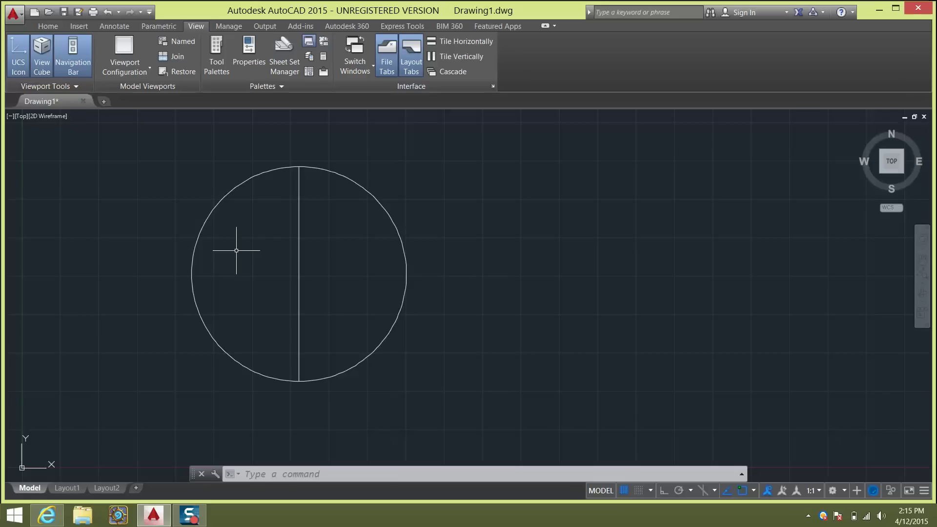
Step: Trim off the circle's left arc, using the circle and vertical line as cutting edges
{"action": "type", "text": "TRIM"}
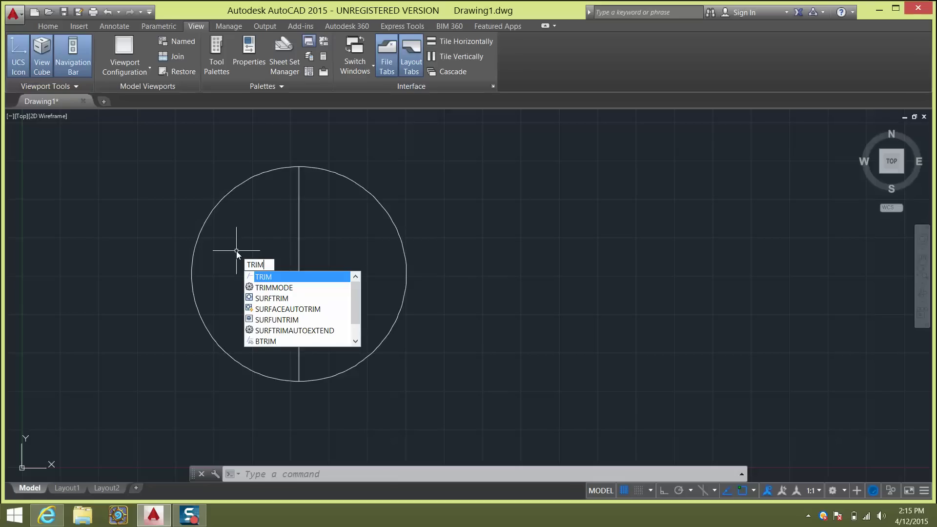
{"action": "key", "text": "Return"}
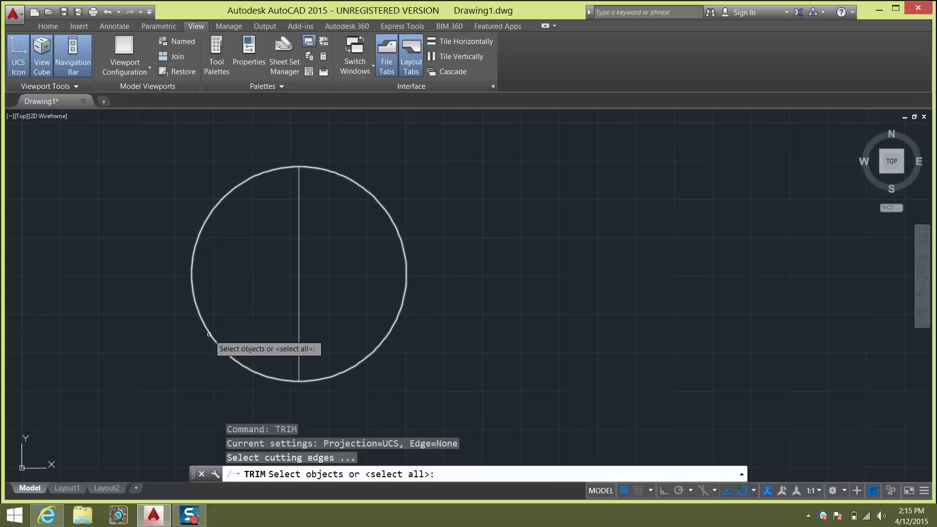
{"action": "left_click", "coordinate": [209, 335]}
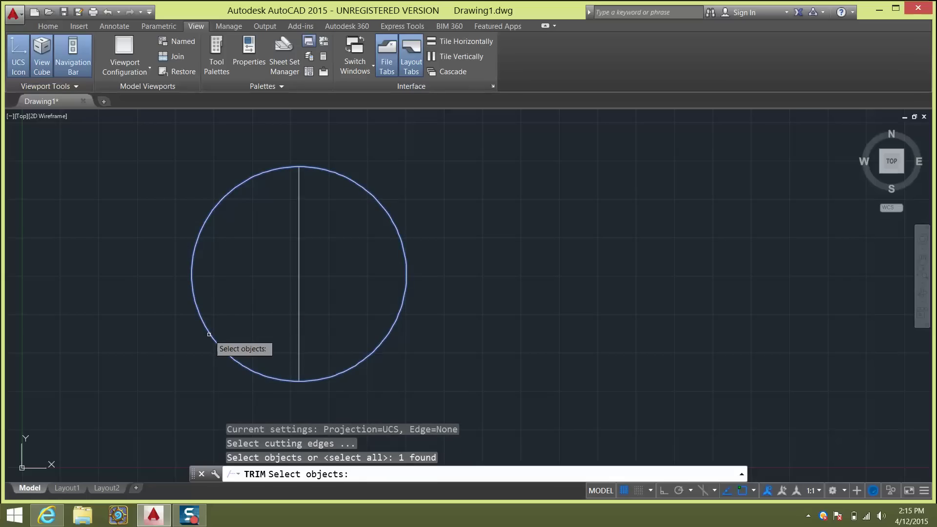
{"action": "left_click", "coordinate": [298, 279]}
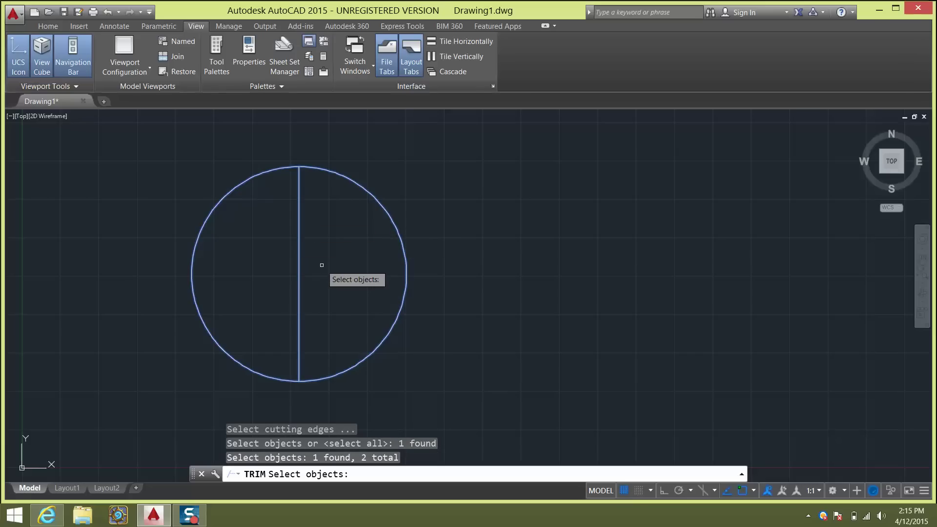
{"action": "key", "text": "Return"}
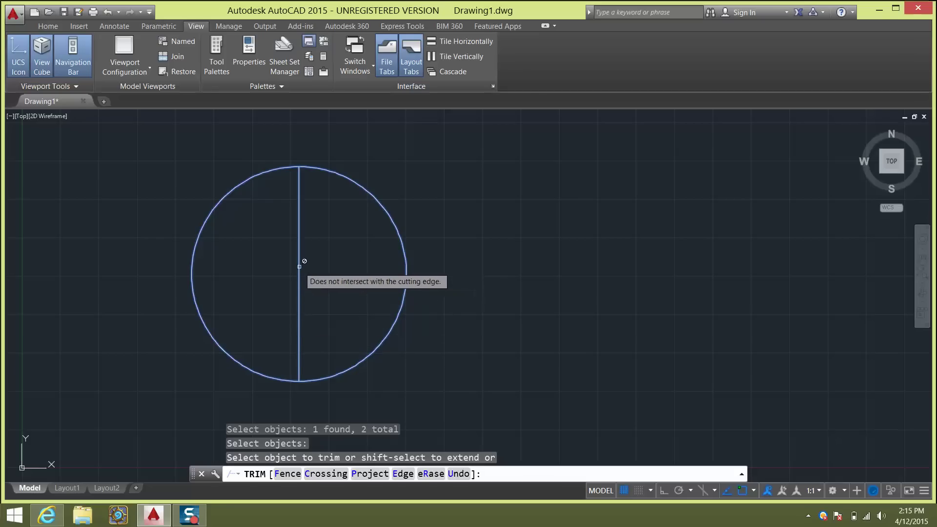
{"action": "left_click", "coordinate": [207, 217]}
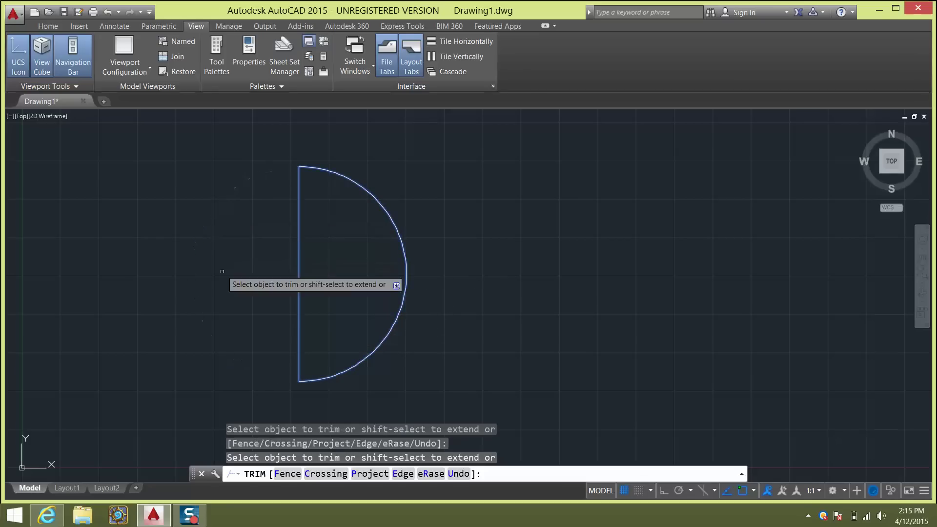
{"action": "key", "text": "Escape"}
{"action": "key", "text": "Escape"}
{"action": "key", "text": "Escape"}
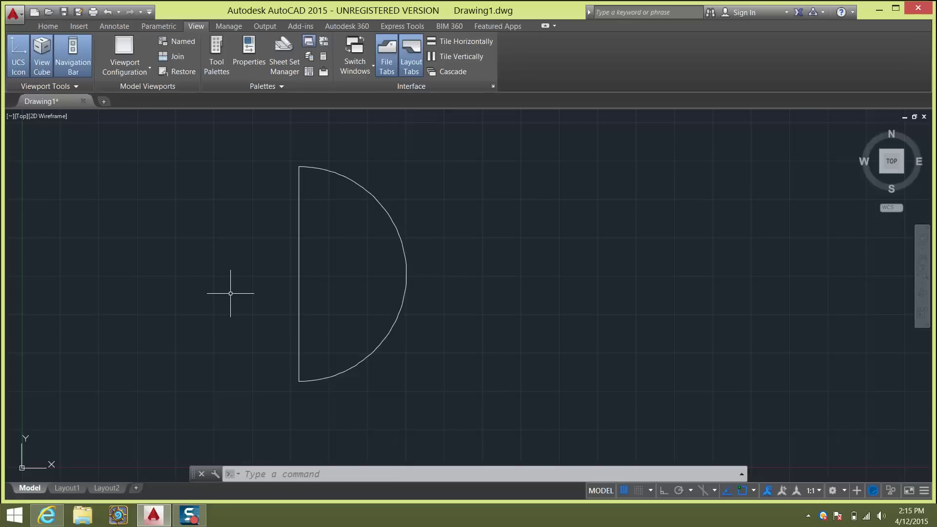
{"action": "type", "text": "REV"}
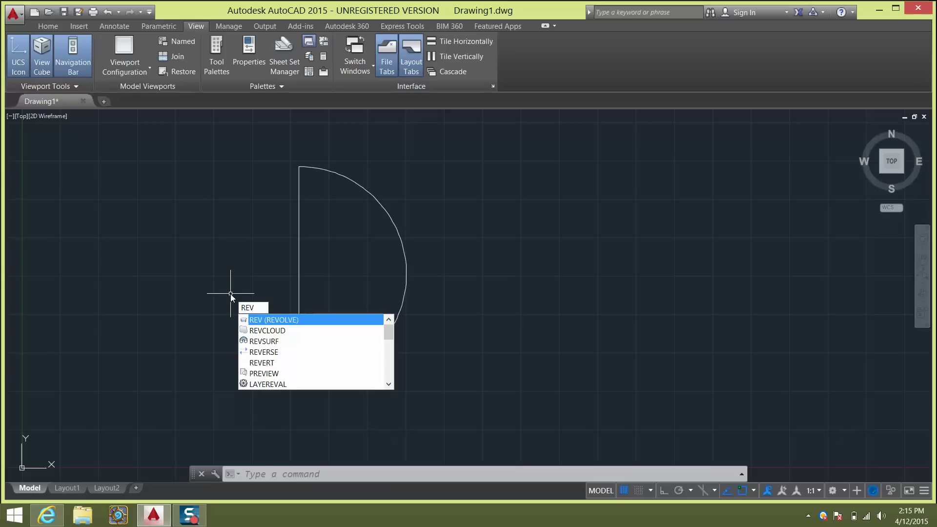
{"action": "key", "text": "Return"}
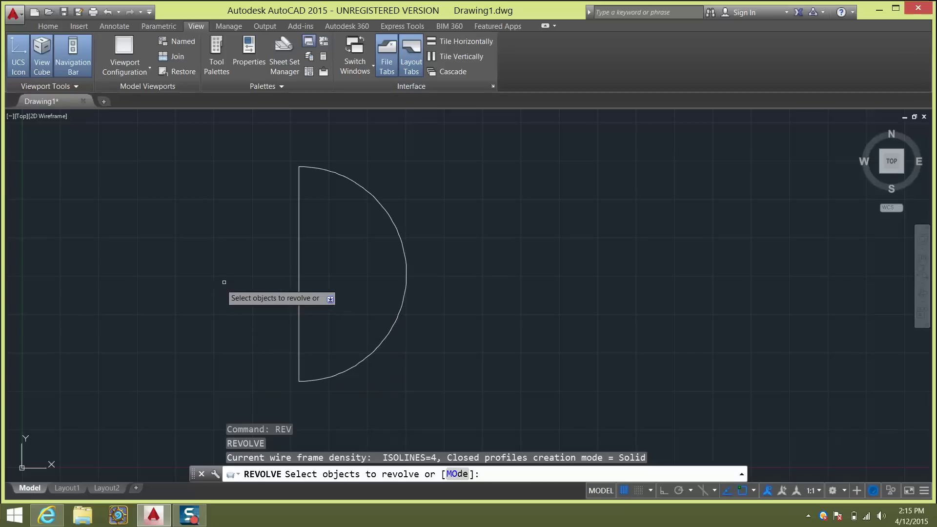
{"action": "left_click", "coordinate": [397, 228]}
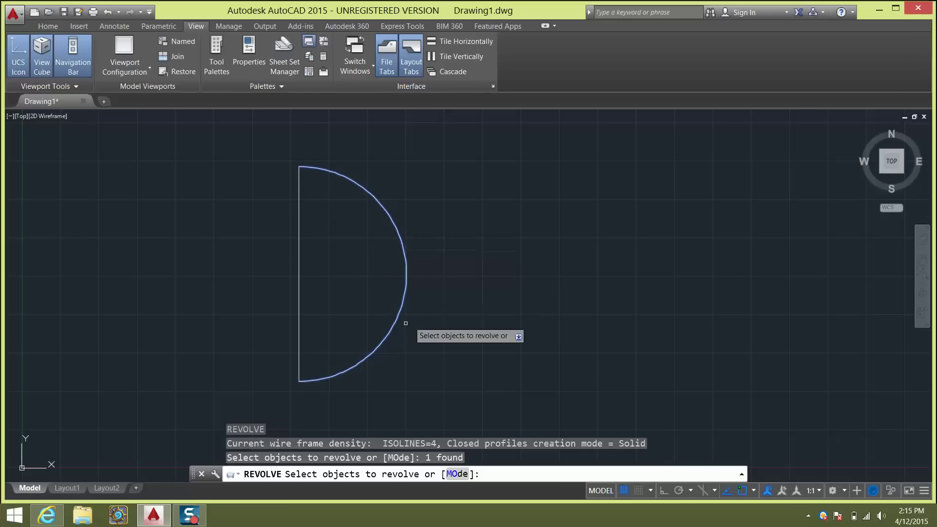
{"action": "left_click", "coordinate": [299, 320]}
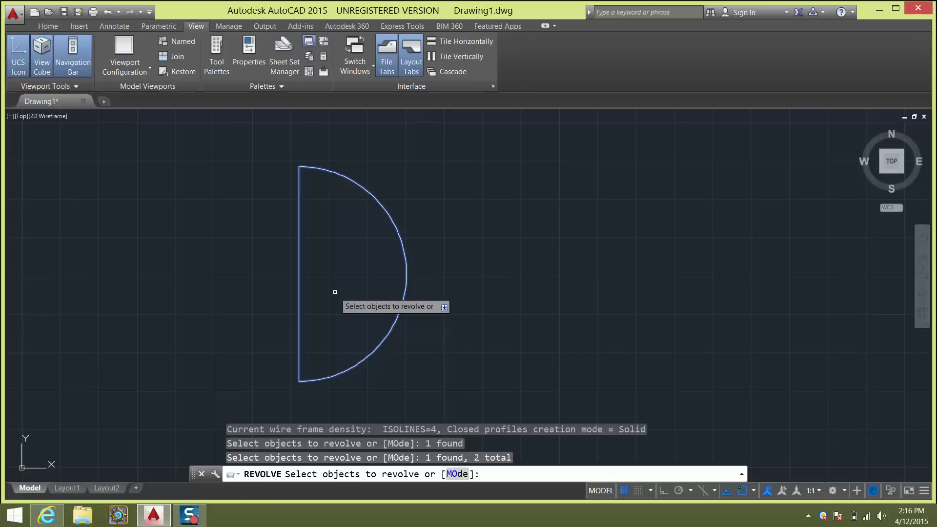
{"action": "key", "text": "Return"}
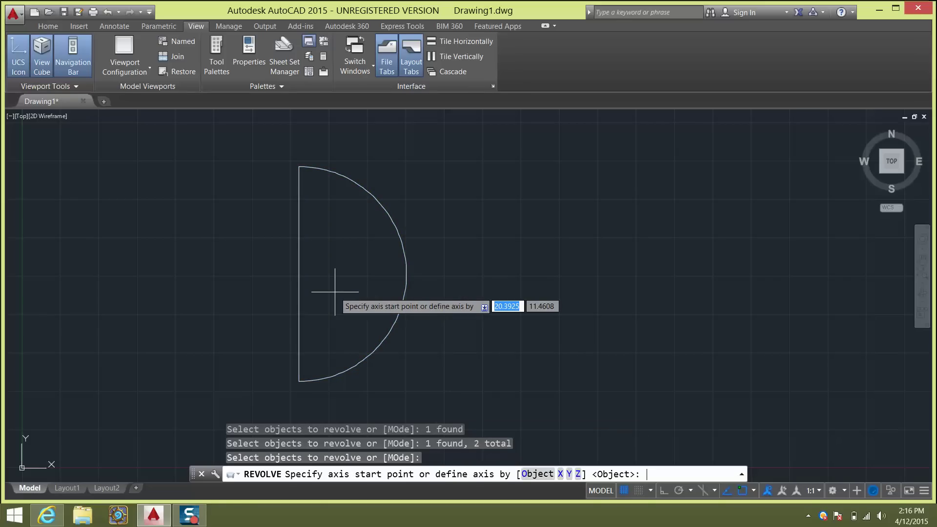
{"action": "left_click", "coordinate": [300, 381]}
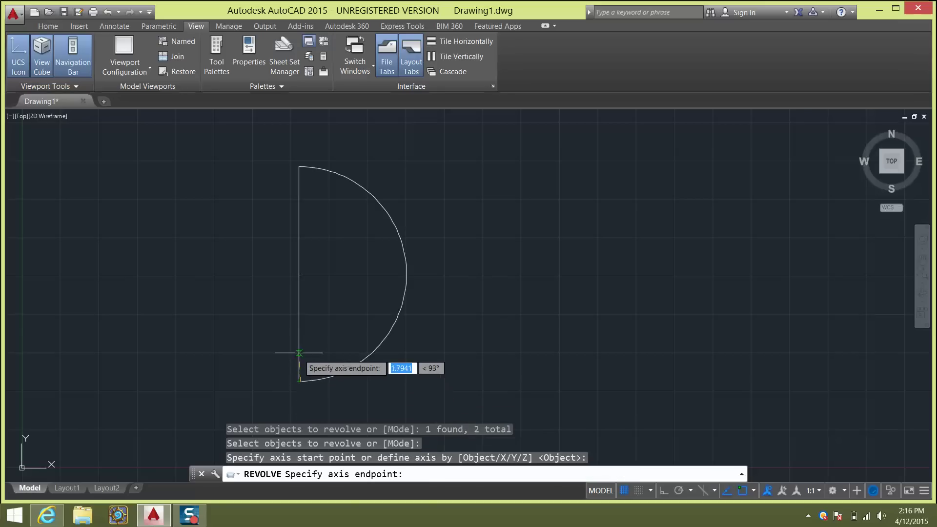
{"action": "left_click", "coordinate": [300, 128]}
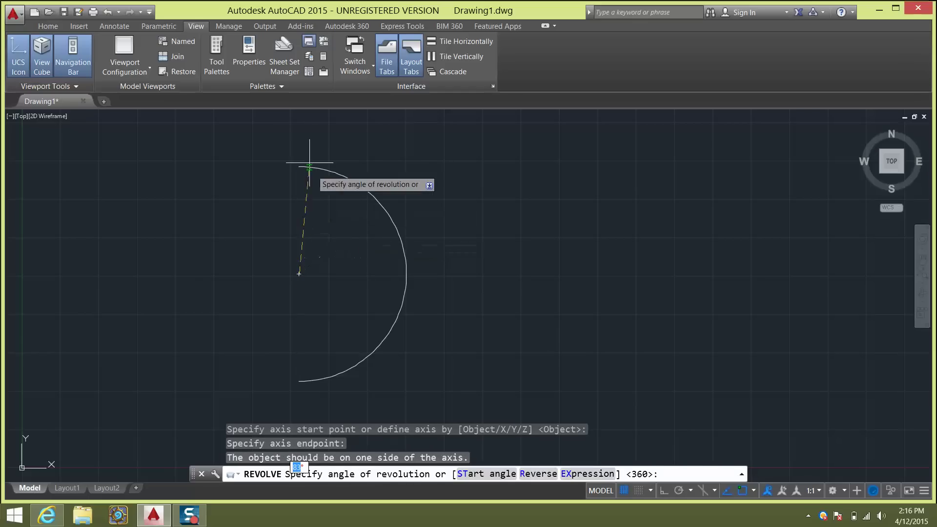
{"action": "left_click", "coordinate": [299, 124]}
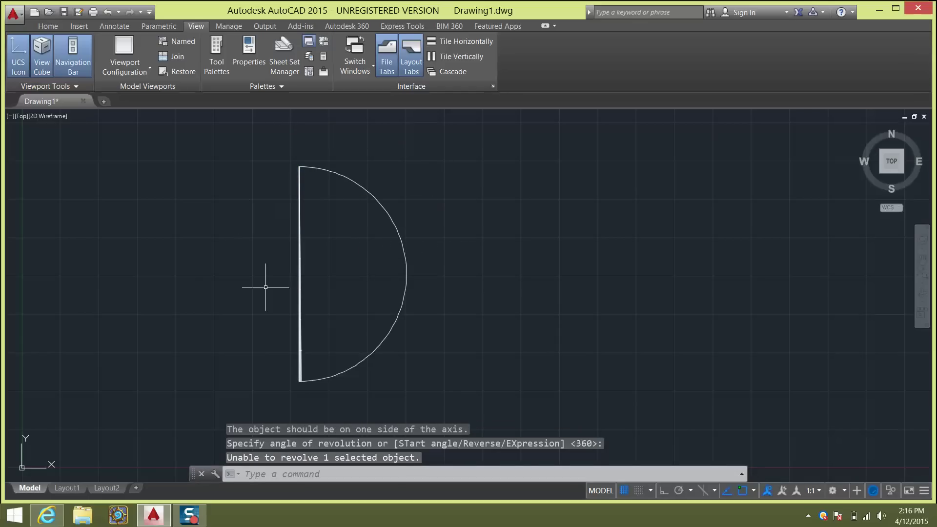
{"action": "key", "text": "Escape"}
{"action": "key", "text": "Escape"}
{"action": "key", "text": "ctrl+z"}
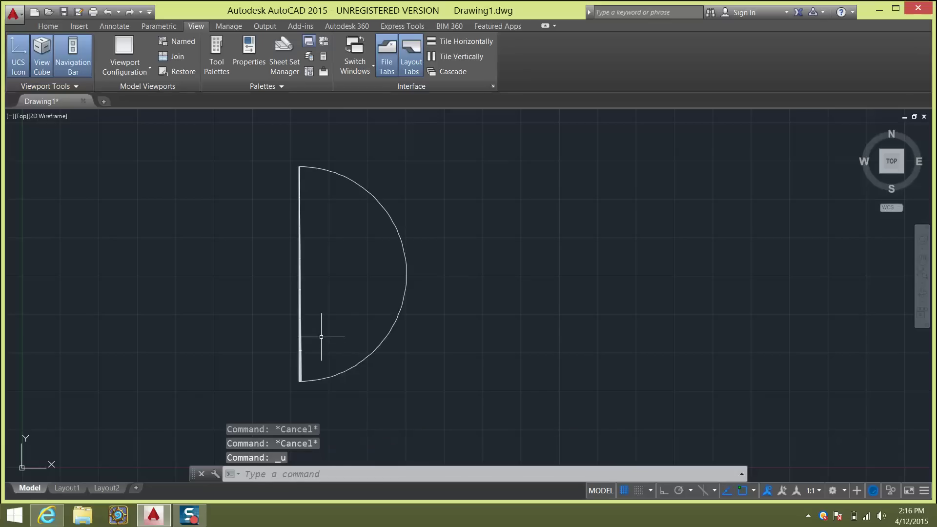
Step: Revolve the arc-and-line profile 360° about its vertical straight edge
{"action": "type", "text": "REV"}
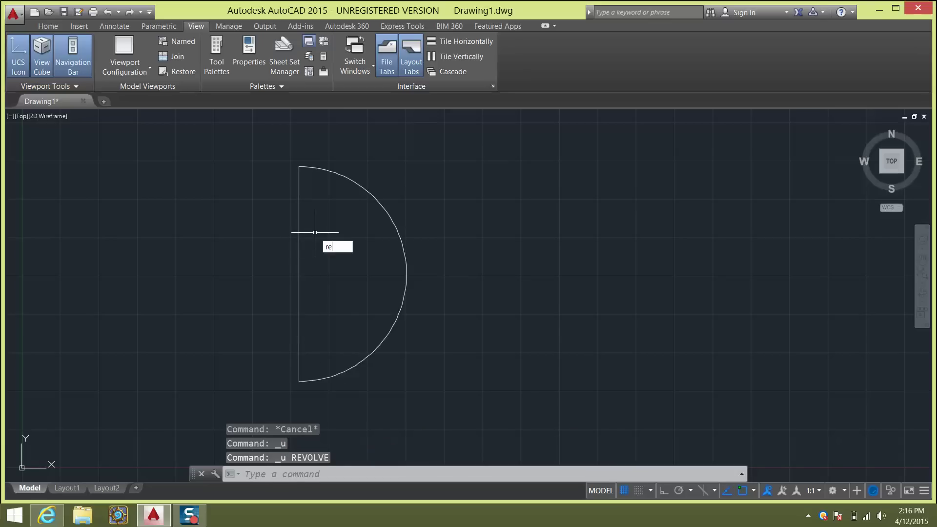
{"action": "key", "text": "Return"}
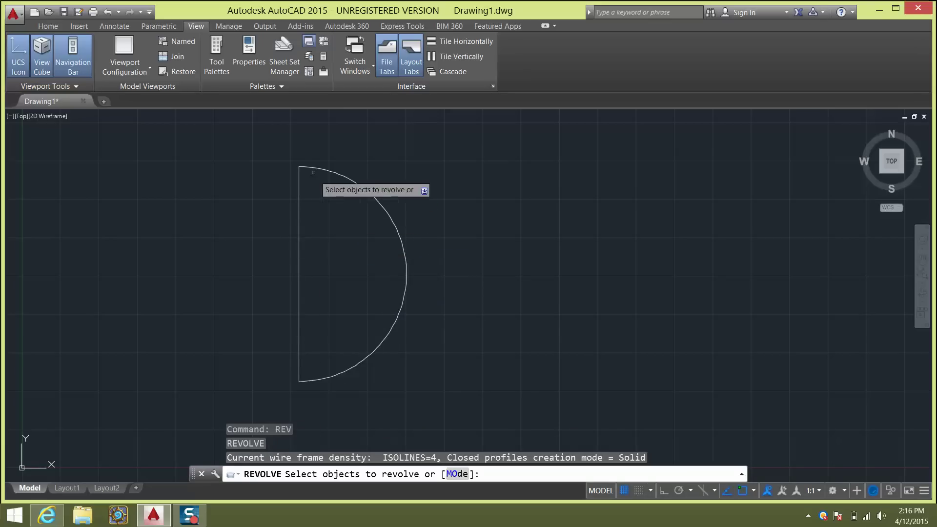
{"action": "left_click", "coordinate": [298, 204]}
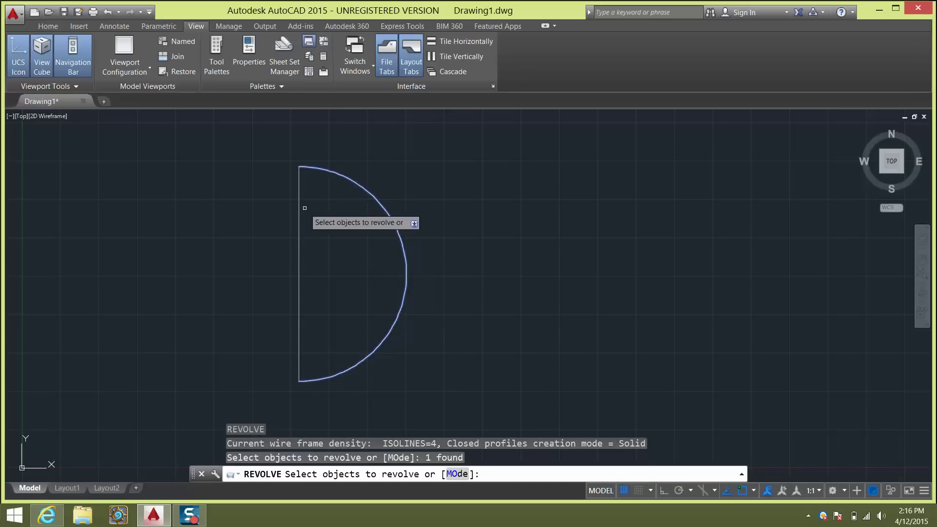
{"action": "left_click", "coordinate": [299, 204]}
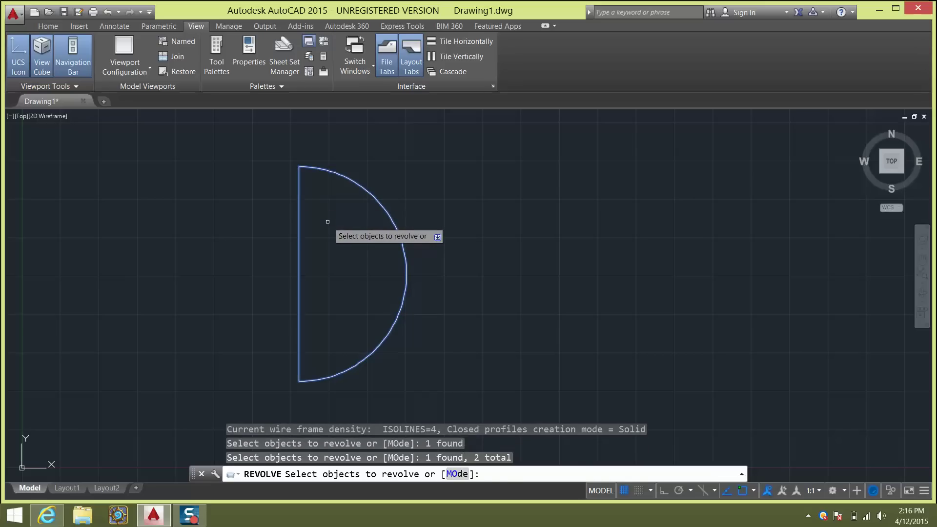
{"action": "key", "text": "Return"}
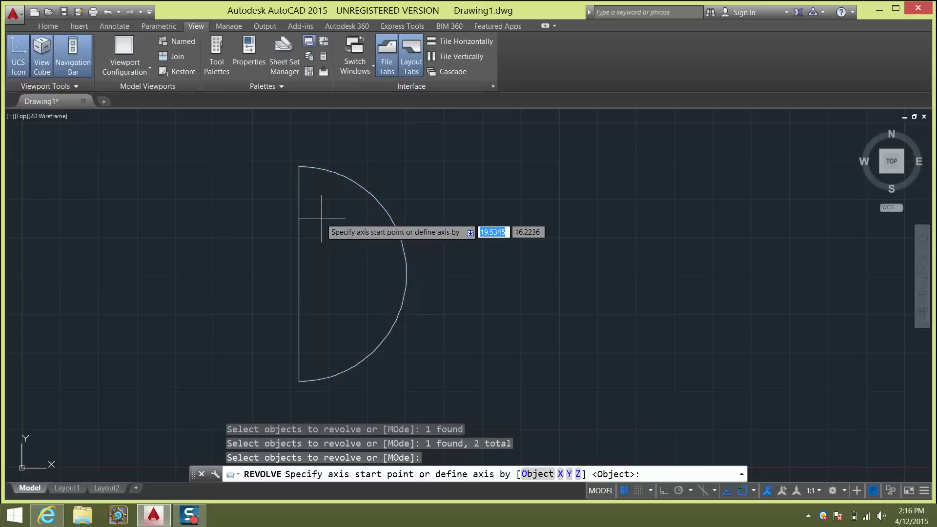
{"action": "left_click", "coordinate": [298, 274]}
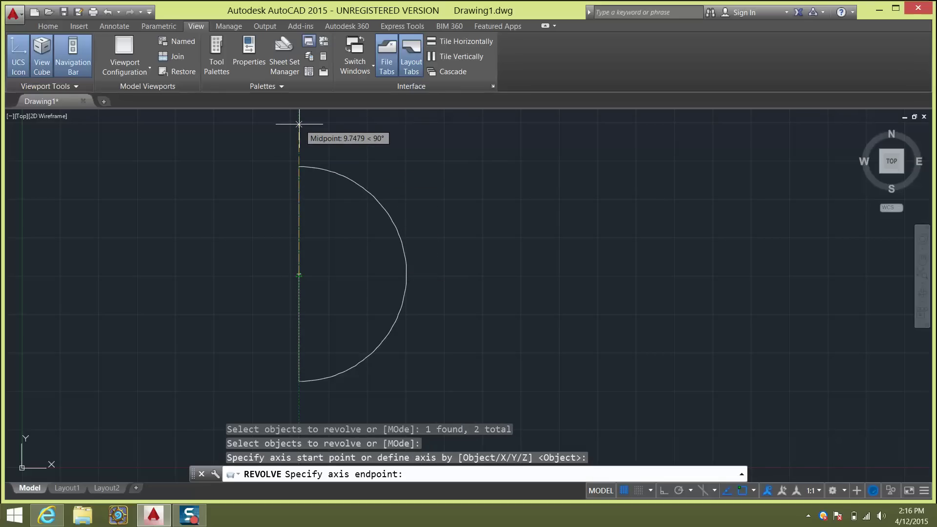
{"action": "left_click", "coordinate": [299, 124]}
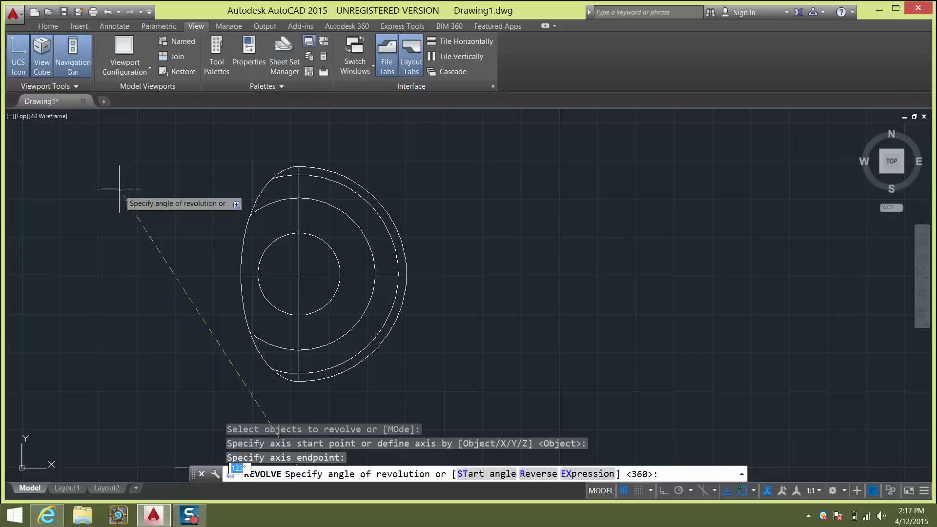
{"action": "type", "text": "360"}
{"action": "key", "text": "Return"}
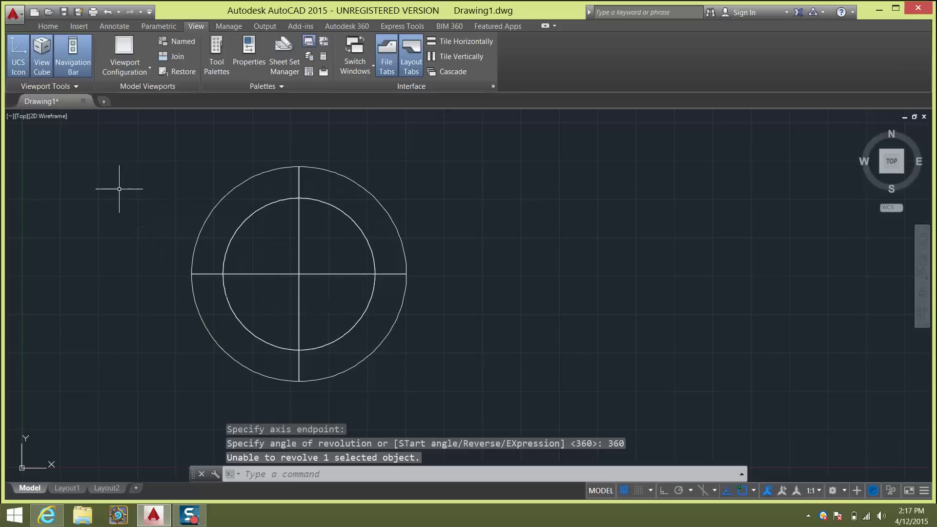
Step: Switch the viewport to the Shaded visual style and orbit to view the sphere at an angle
{"action": "left_click", "coordinate": [56, 117]}
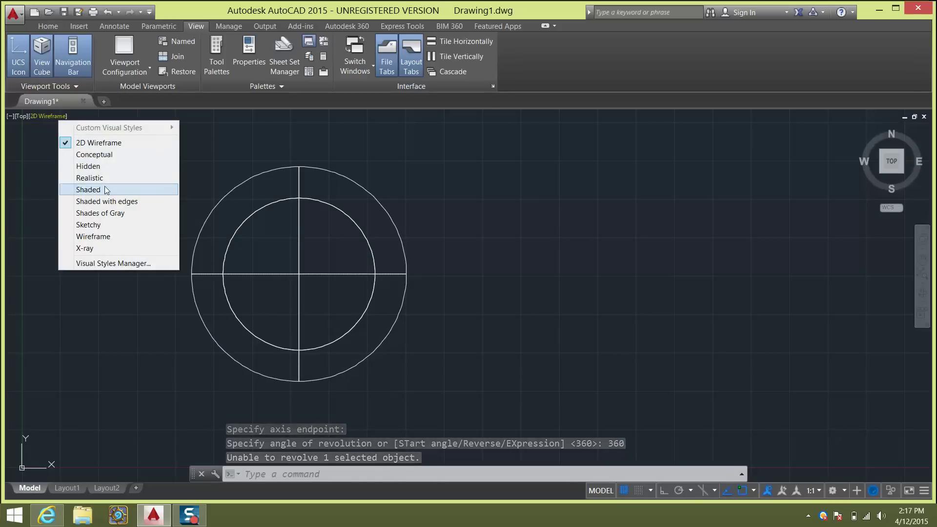
{"action": "left_click", "coordinate": [88, 189]}
{"action": "middle_click_drag", "start_coordinate": [454, 340], "coordinate": [481, 368], "text": "shift"}
{"action": "scroll", "coordinate": [426, 331], "scroll_direction": "up", "scroll_amount": 2}
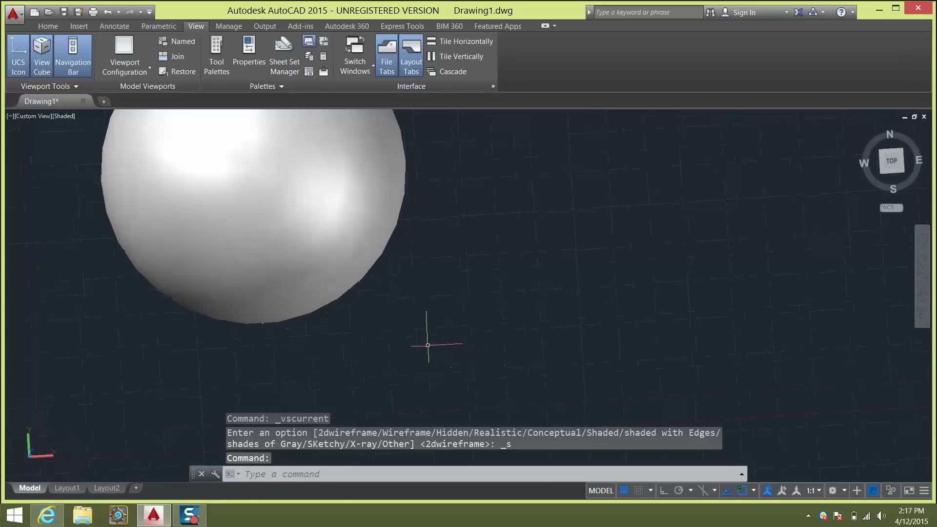
{"action": "scroll", "coordinate": [427, 328], "scroll_direction": "down", "scroll_amount": 4}
{"action": "middle_click_drag", "start_coordinate": [426, 328], "coordinate": [445, 310], "text": "shift"}
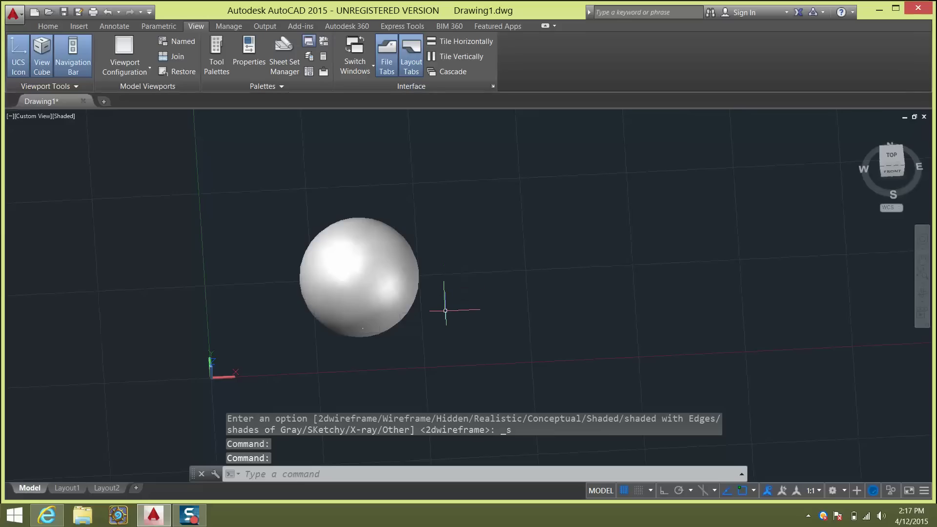
{"action": "key", "text": "Escape"}
{"action": "key", "text": "Escape"}
{"action": "key", "text": "Escape"}
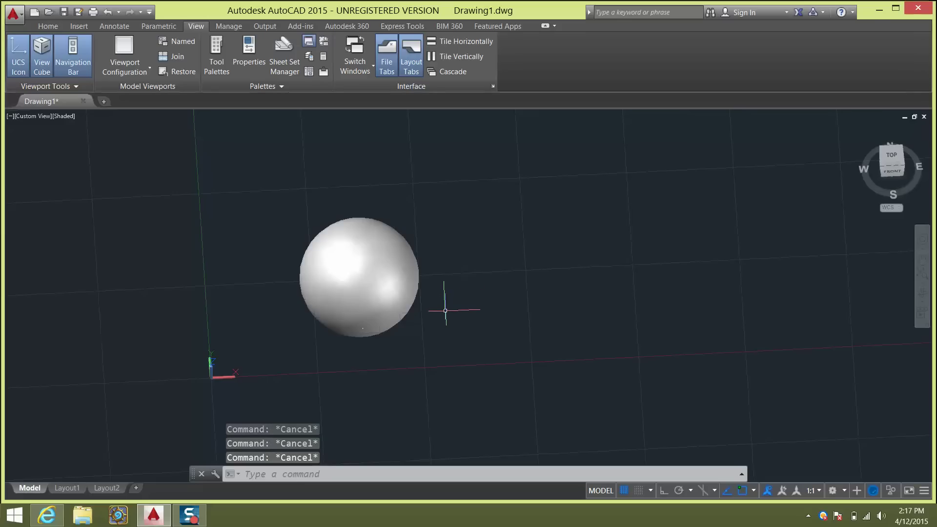
Step: Copy the sphere to five positions around the original, then recentre the view
{"action": "type", "text": "cop"}
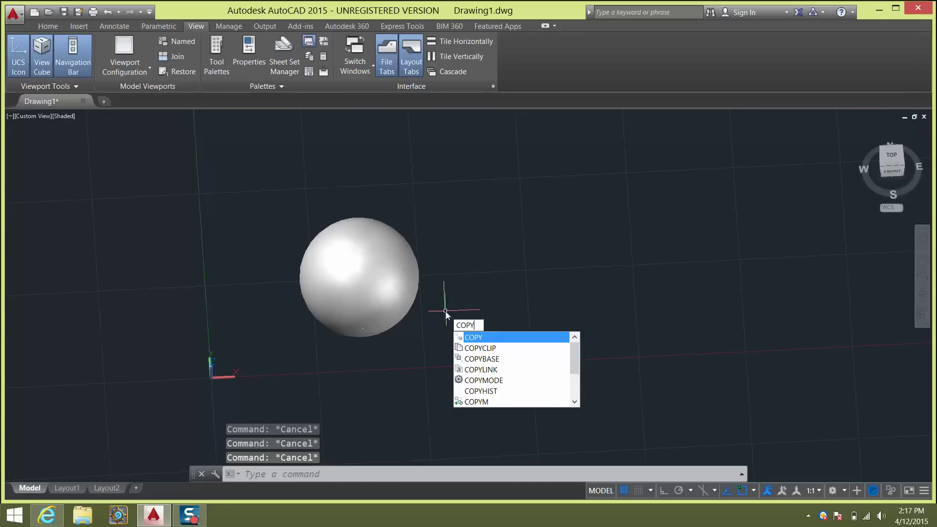
{"action": "key", "text": "Return"}
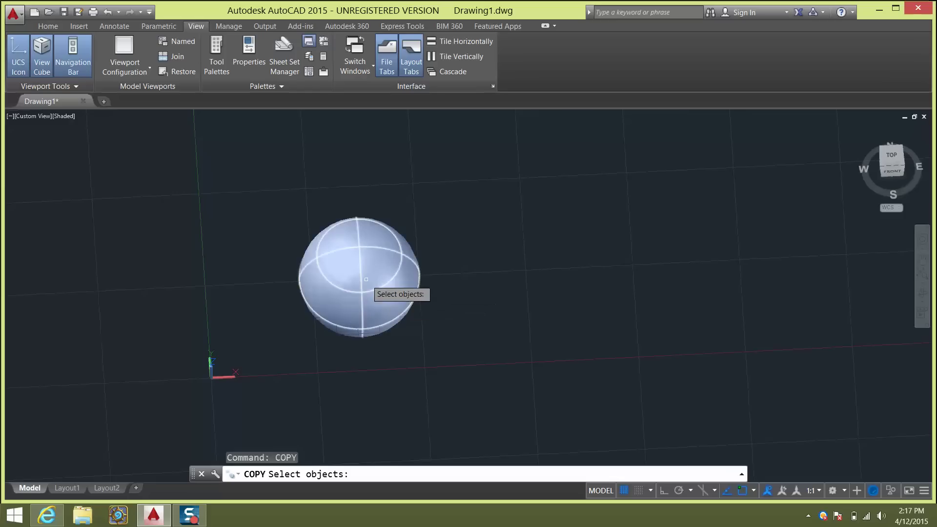
{"action": "left_click", "coordinate": [393, 283]}
{"action": "key", "text": "Return"}
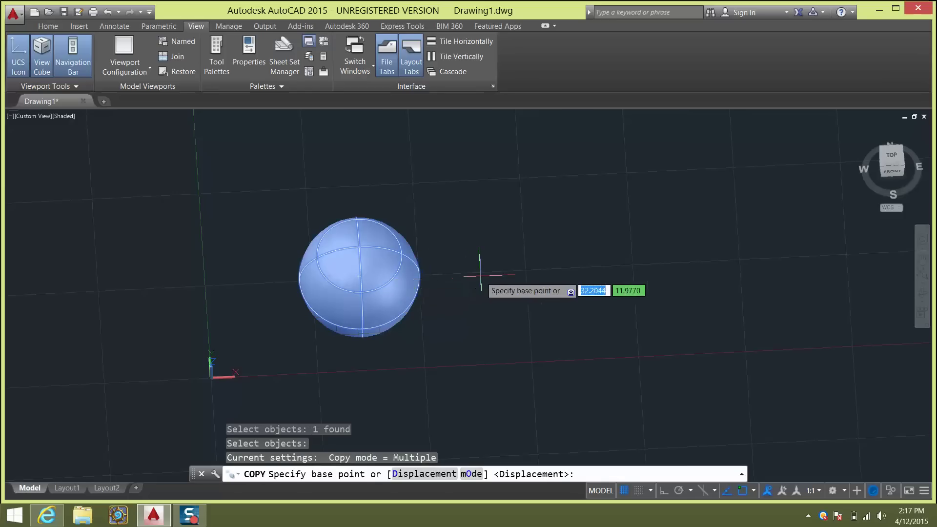
{"action": "left_click", "coordinate": [483, 273]}
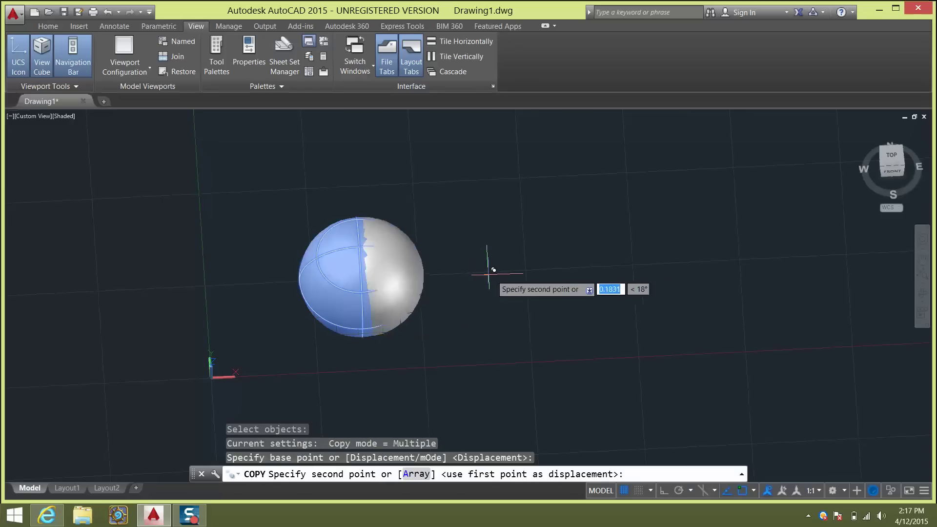
{"action": "left_click", "coordinate": [489, 149]}
{"action": "left_click", "coordinate": [643, 187]}
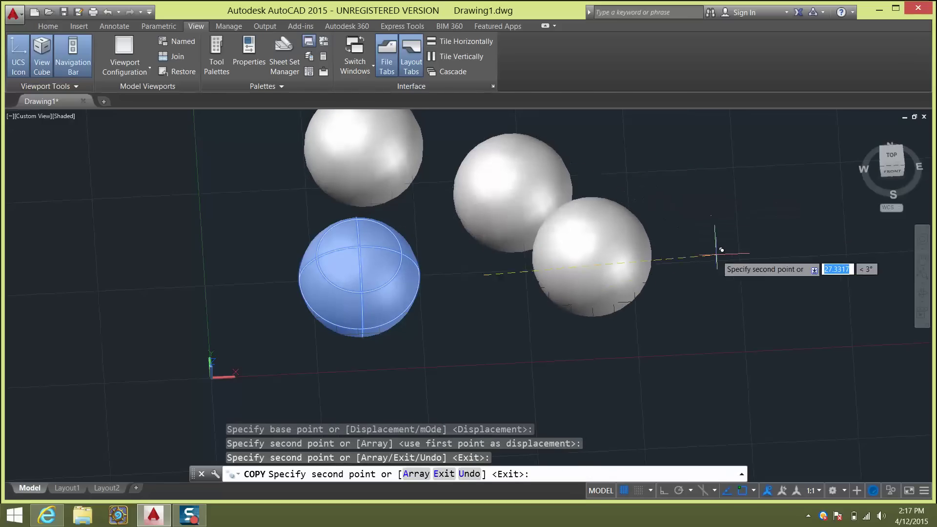
{"action": "left_click", "coordinate": [778, 267]}
{"action": "middle_click_drag", "start_coordinate": [787, 134], "coordinate": [783, 258]}
{"action": "left_click", "coordinate": [808, 236]}
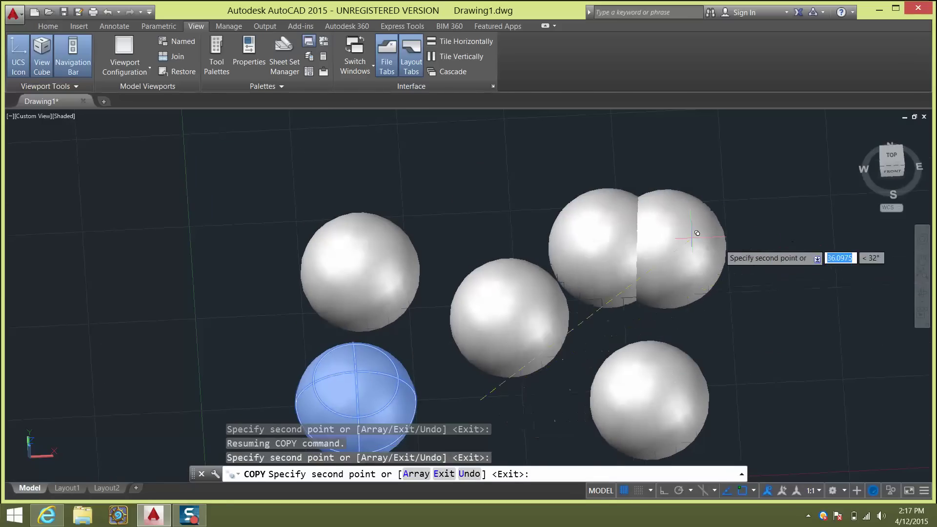
{"action": "left_click", "coordinate": [626, 174]}
{"action": "key", "text": "Escape"}
{"action": "key", "text": "Escape"}
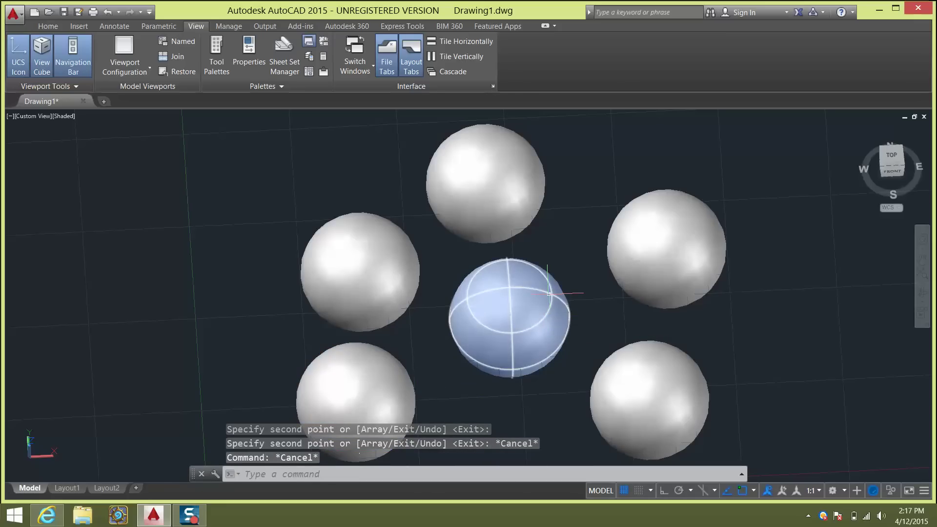
{"action": "middle_click_drag", "start_coordinate": [601, 325], "coordinate": [579, 218]}
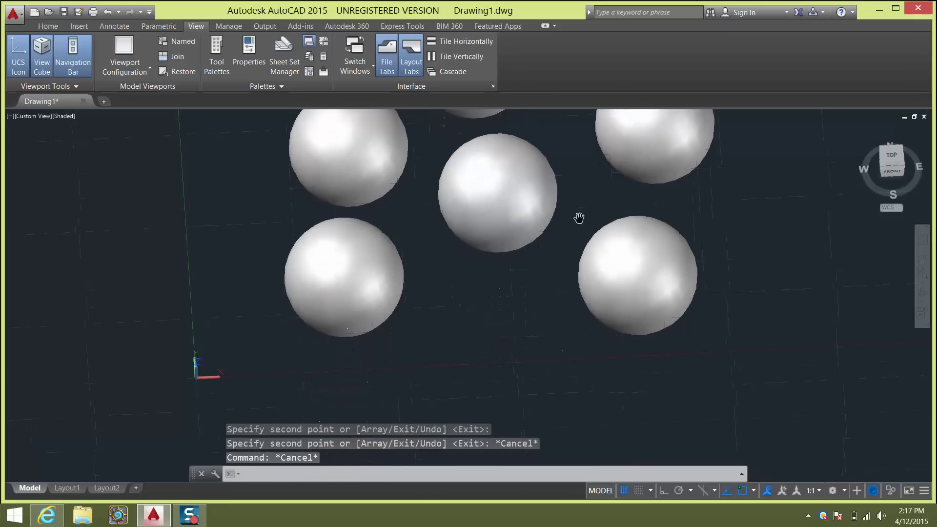
Step: Zoom in to inspect the spheres' facets, then enter FACE at the command line
{"action": "key", "text": "Escape"}
{"action": "scroll", "coordinate": [439, 285], "scroll_direction": "up", "scroll_amount": 2}
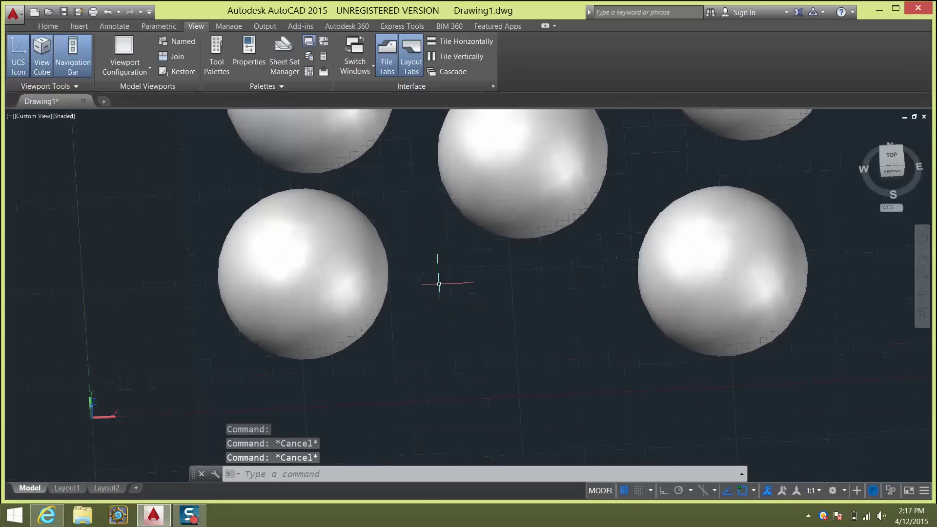
{"action": "scroll", "coordinate": [439, 283], "scroll_direction": "up", "scroll_amount": 4}
{"action": "middle_click_drag", "start_coordinate": [521, 205], "coordinate": [410, 331]}
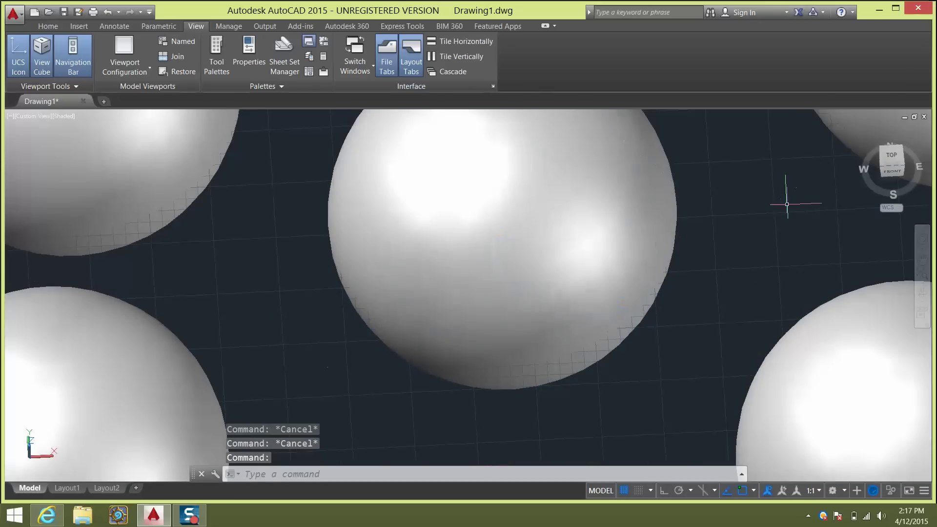
{"action": "scroll", "coordinate": [745, 226], "scroll_direction": "up", "scroll_amount": 4}
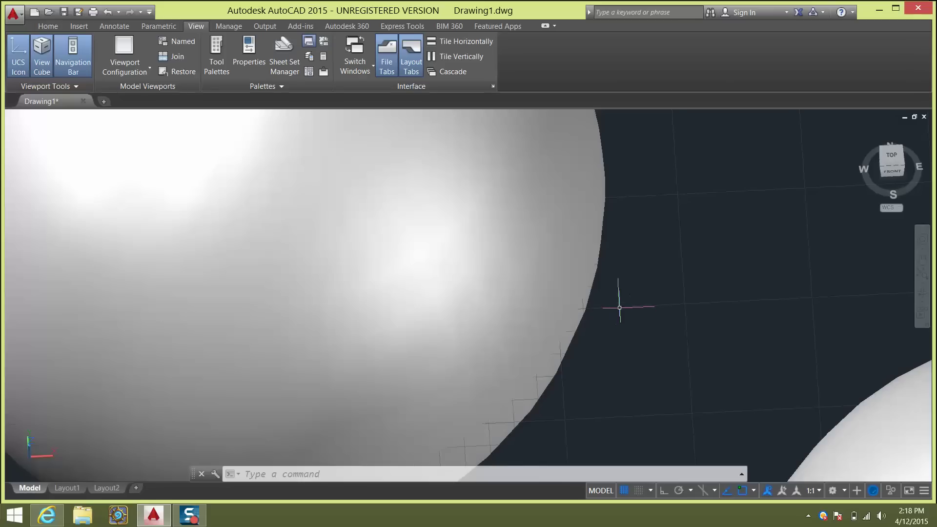
{"action": "scroll", "coordinate": [613, 337], "scroll_direction": "down", "scroll_amount": 6}
{"action": "scroll", "coordinate": [614, 341], "scroll_direction": "up", "scroll_amount": 3}
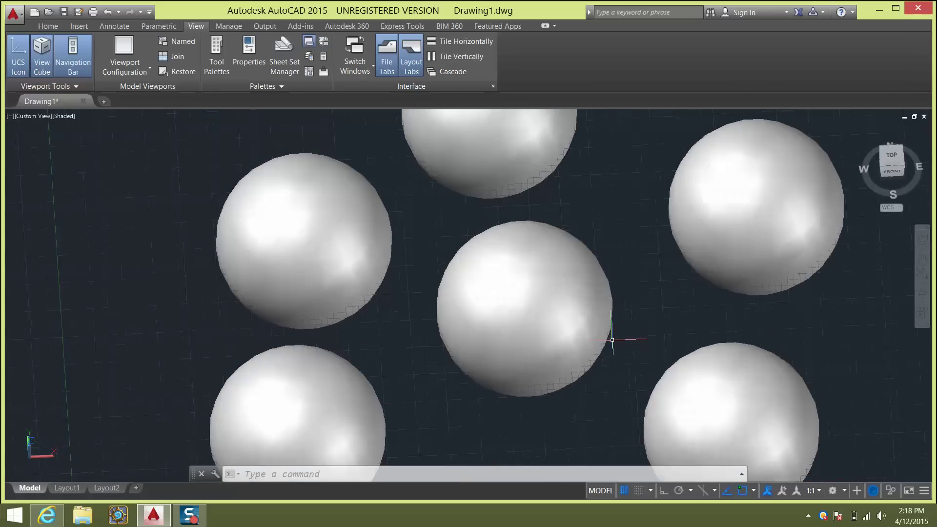
{"action": "scroll", "coordinate": [610, 340], "scroll_direction": "down", "scroll_amount": 2}
{"action": "type", "text": "face"}
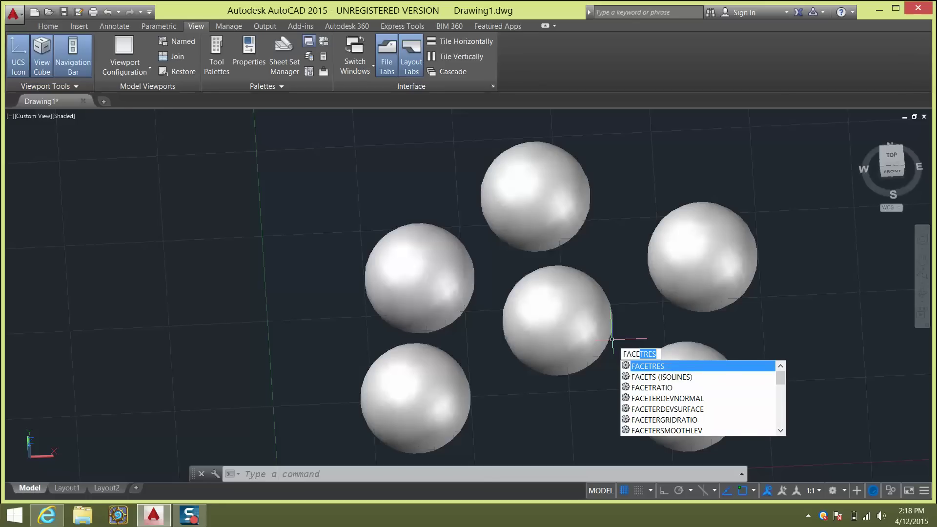
Step: Set FACETRES to 10 and check the smoother spheres by zooming and panning
{"action": "left_click", "coordinate": [666, 364]}
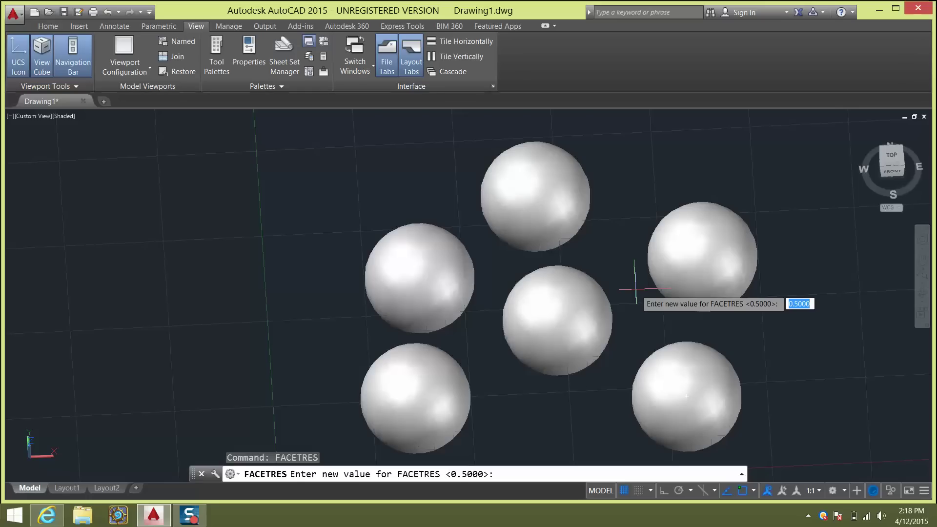
{"action": "type", "text": "10"}
{"action": "key", "text": "Return"}
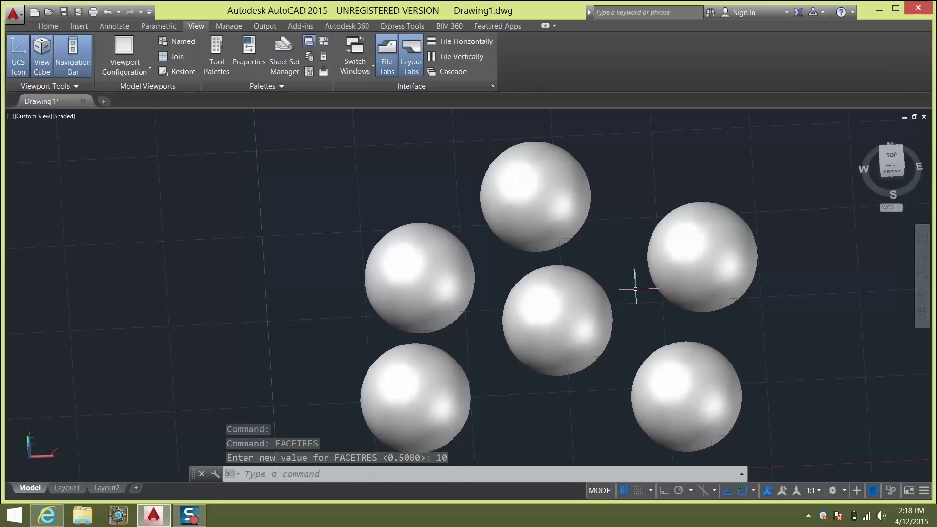
{"action": "left_click", "coordinate": [573, 169]}
{"action": "scroll", "coordinate": [573, 174], "scroll_direction": "up", "scroll_amount": 3}
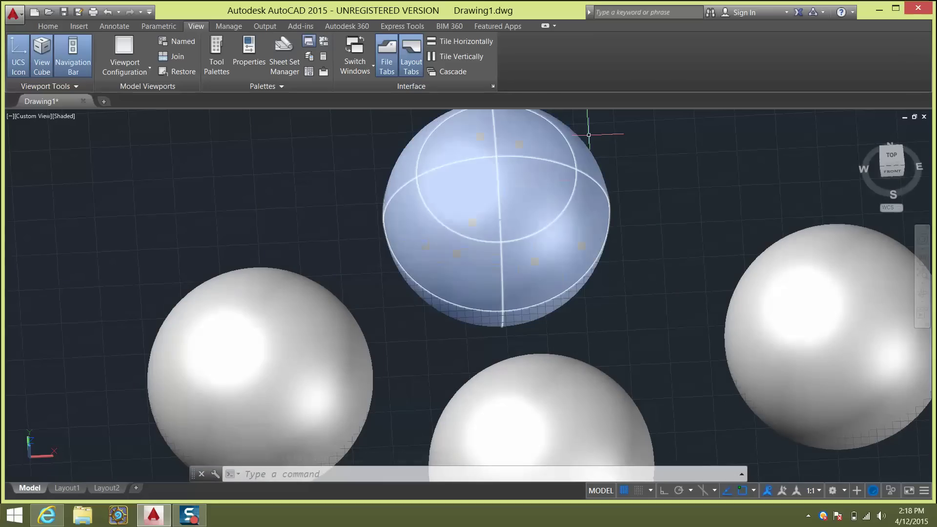
{"action": "key", "text": "Escape"}
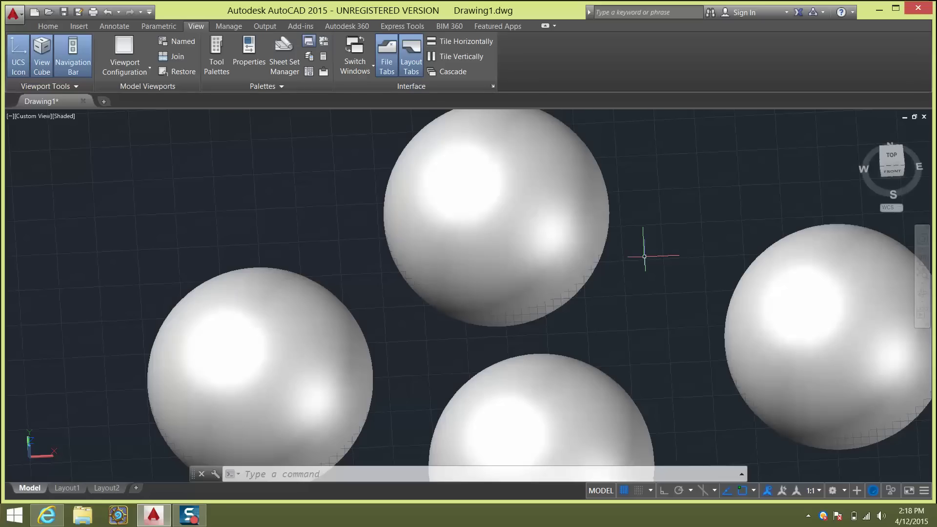
{"action": "key", "text": "Escape"}
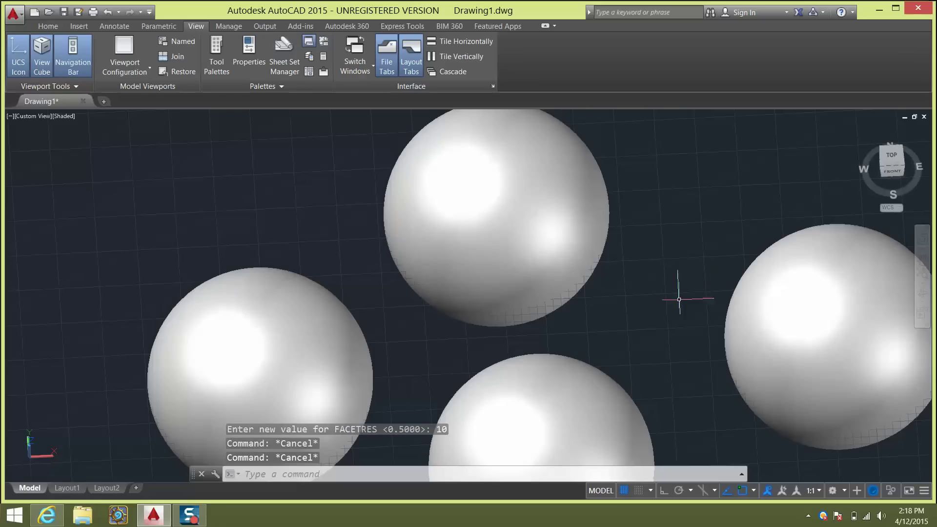
{"action": "scroll", "coordinate": [626, 329], "scroll_direction": "down", "scroll_amount": 5}
{"action": "middle_click_drag", "start_coordinate": [655, 318], "coordinate": [607, 272]}
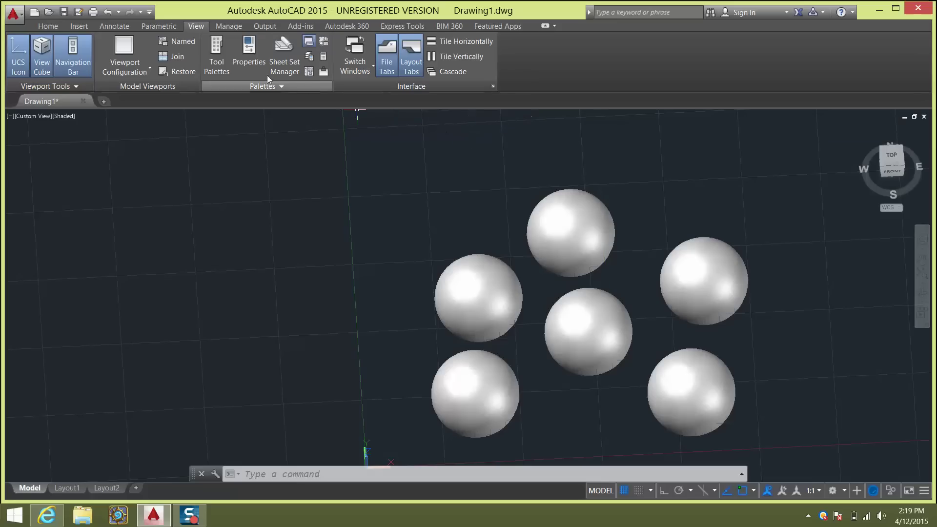
Step: Open the Materials Browser from the View tab's expanded Palettes panel
{"action": "left_click", "coordinate": [222, 87]}
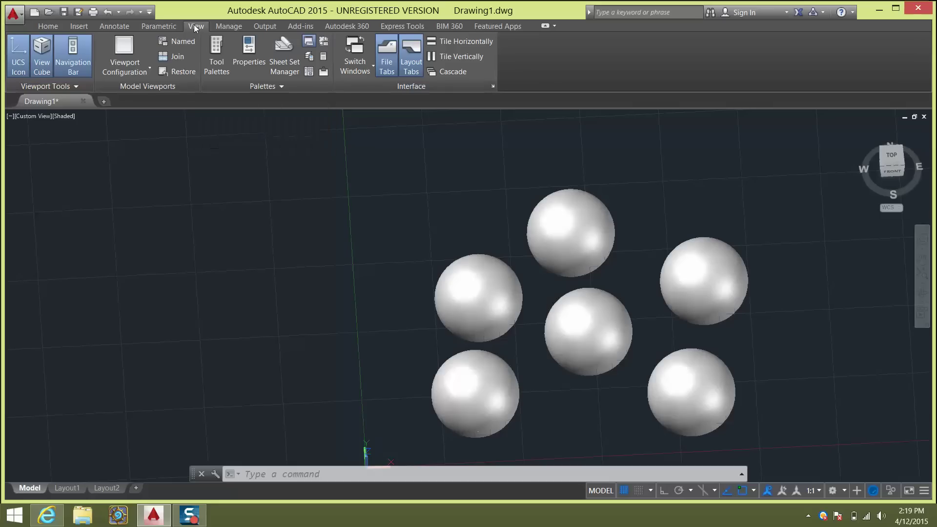
{"action": "left_click", "coordinate": [273, 87]}
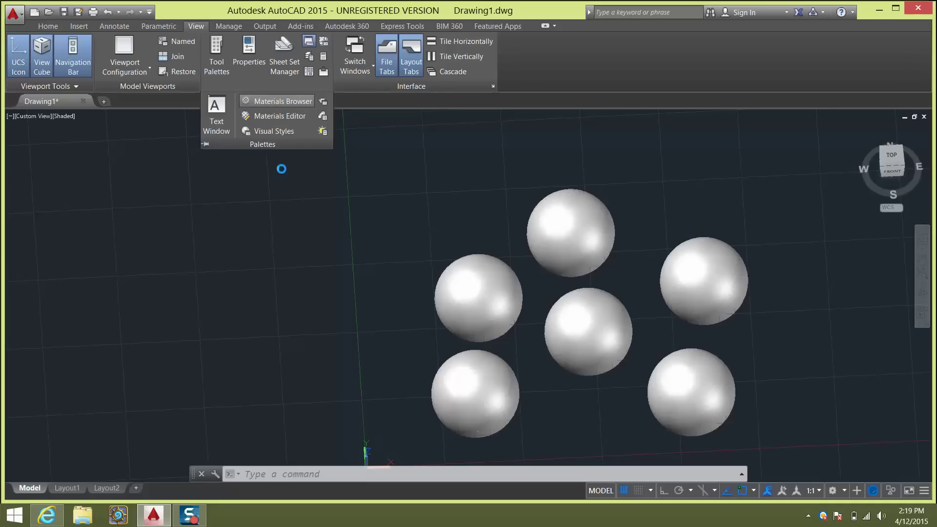
{"action": "left_click", "coordinate": [288, 101]}
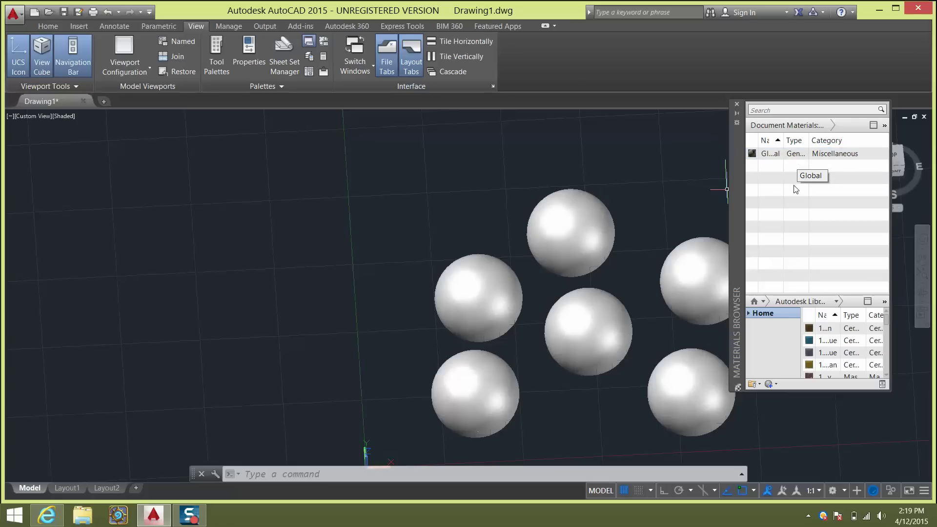
Step: Duplicate the Global material and name the copy 'Chicken'
{"action": "right_click", "coordinate": [791, 154]}
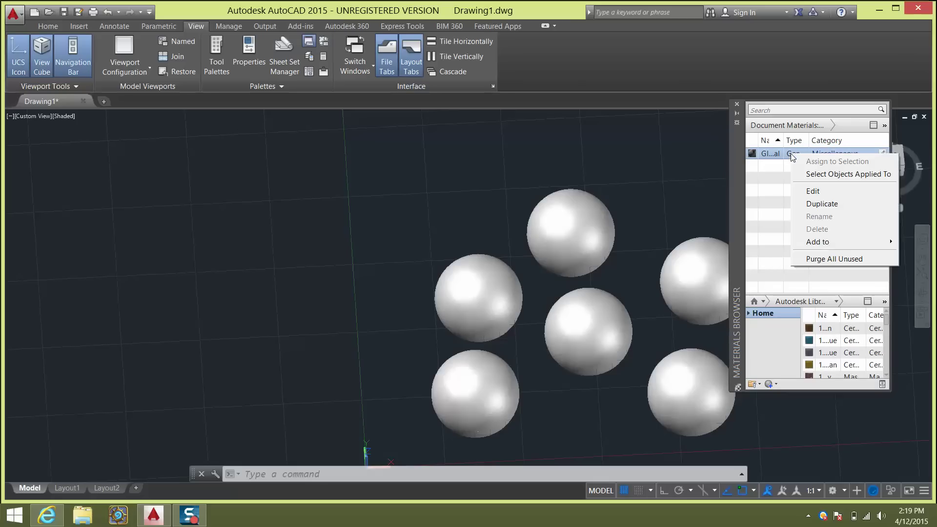
{"action": "left_click", "coordinate": [830, 204]}
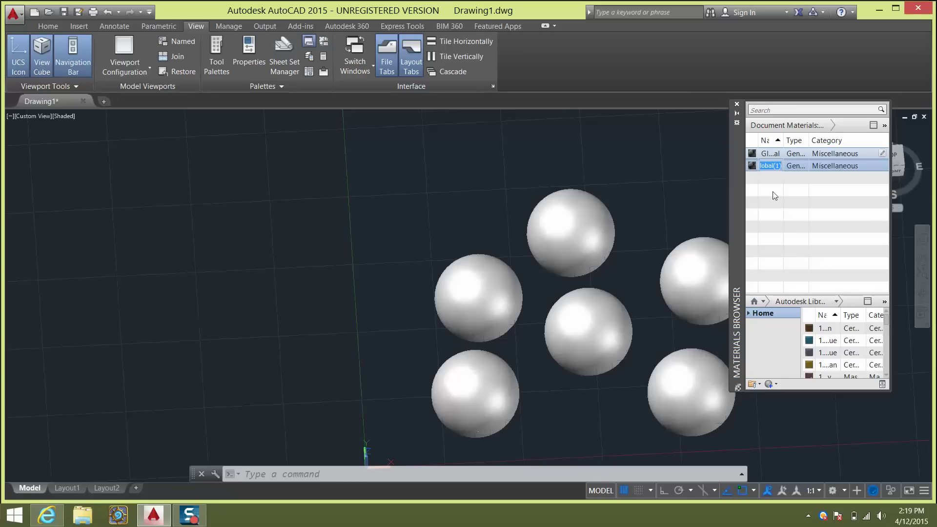
{"action": "type", "text": "Chicken"}
{"action": "key", "text": "Return"}
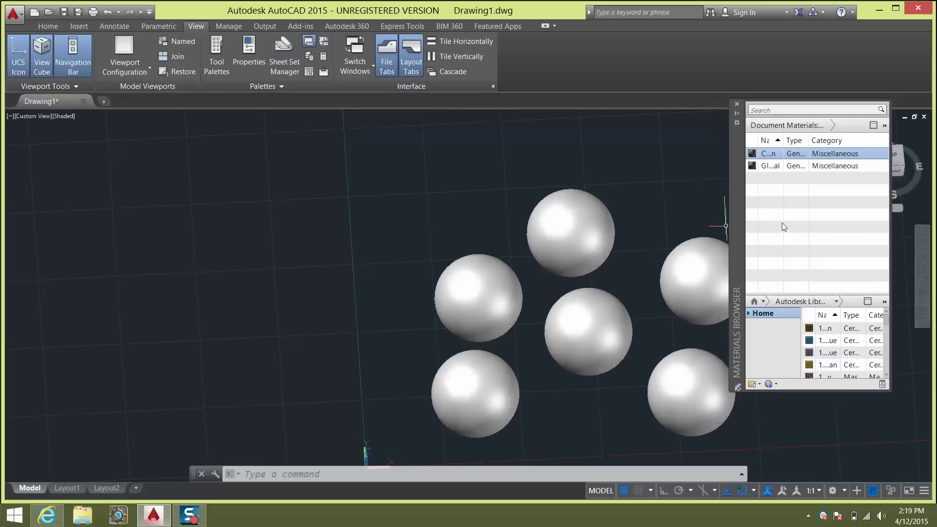
Step: Select the Chicken material and open it in the Materials Editor
{"action": "right_click", "coordinate": [776, 168]}
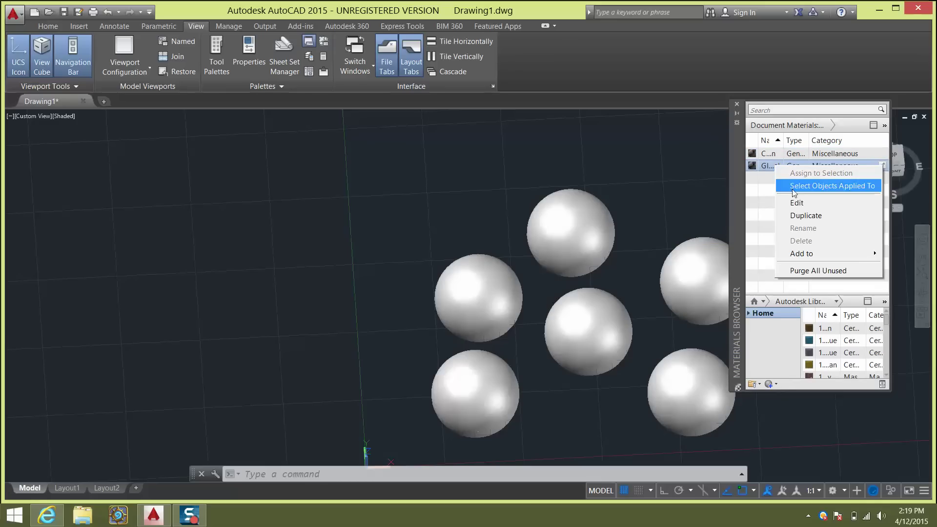
{"action": "left_click", "coordinate": [759, 199]}
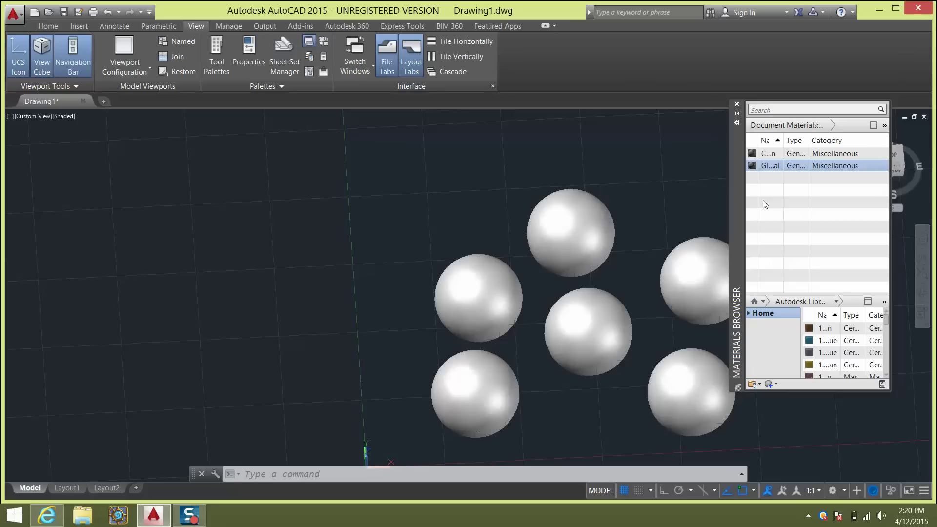
{"action": "left_click", "coordinate": [770, 156]}
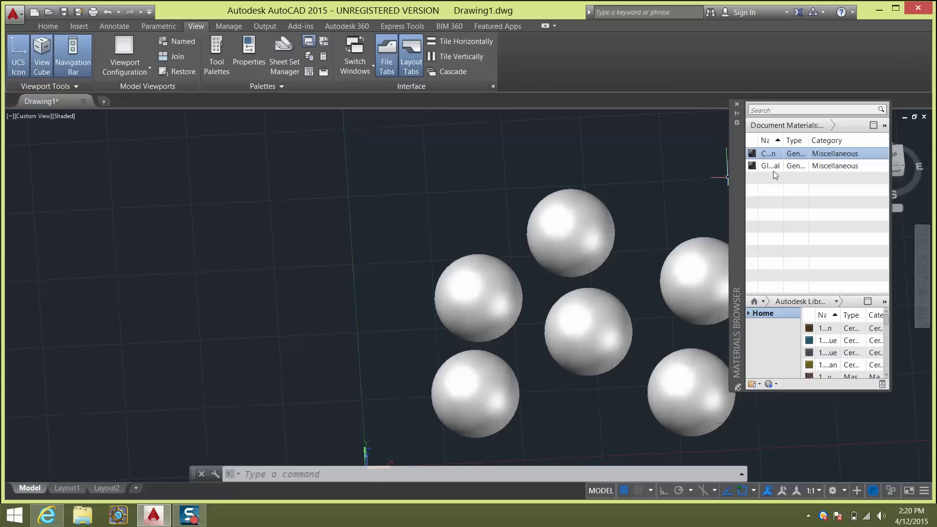
{"action": "left_click", "coordinate": [882, 155]}
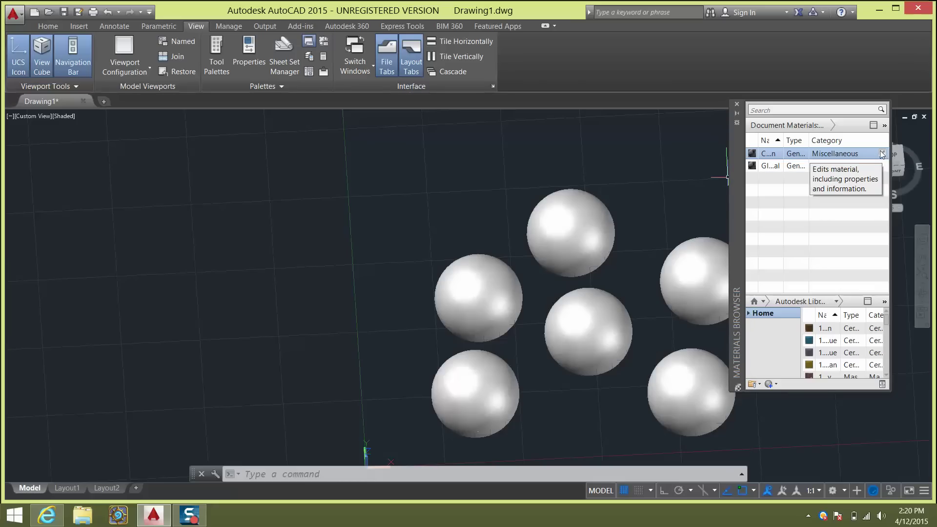
Step: Load the Nuggets the Chicken PNG as the Chicken material's image, then close the Materials Editor
{"action": "left_click", "coordinate": [882, 155]}
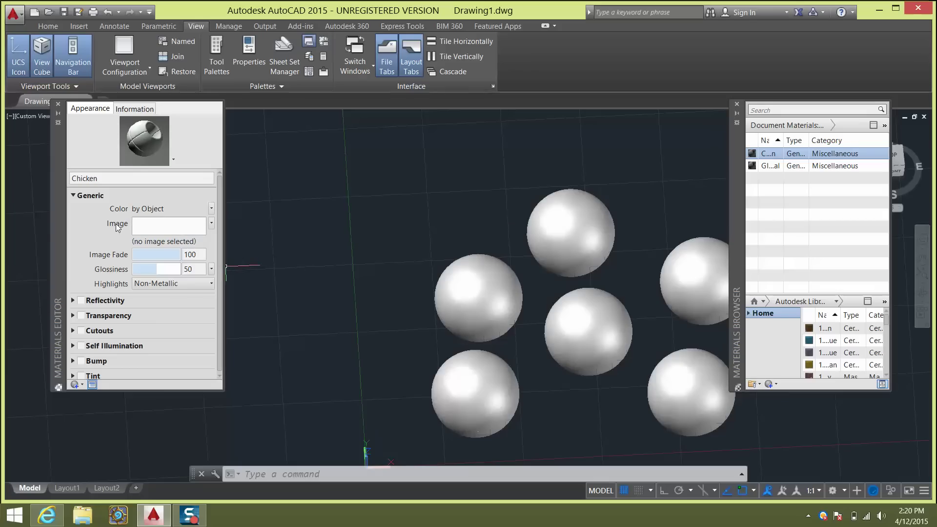
{"action": "left_click", "coordinate": [173, 227]}
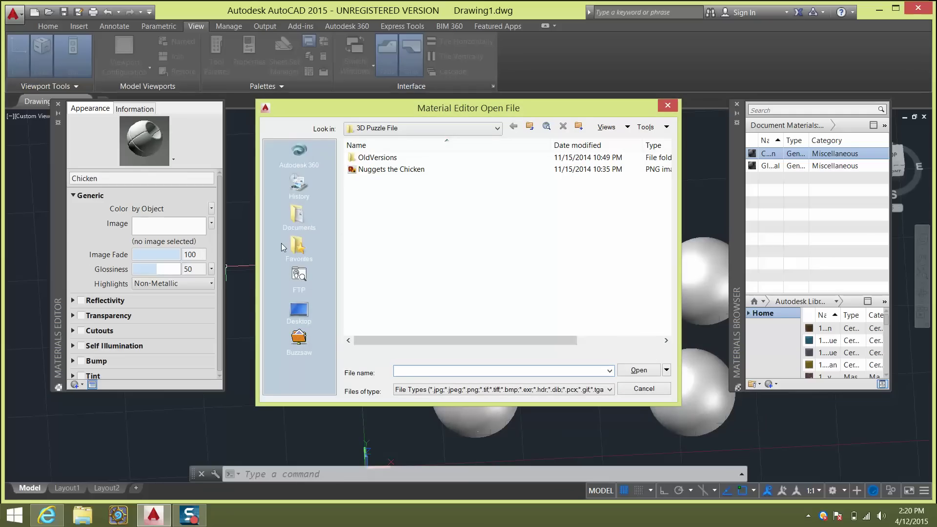
{"action": "double_click", "coordinate": [367, 169]}
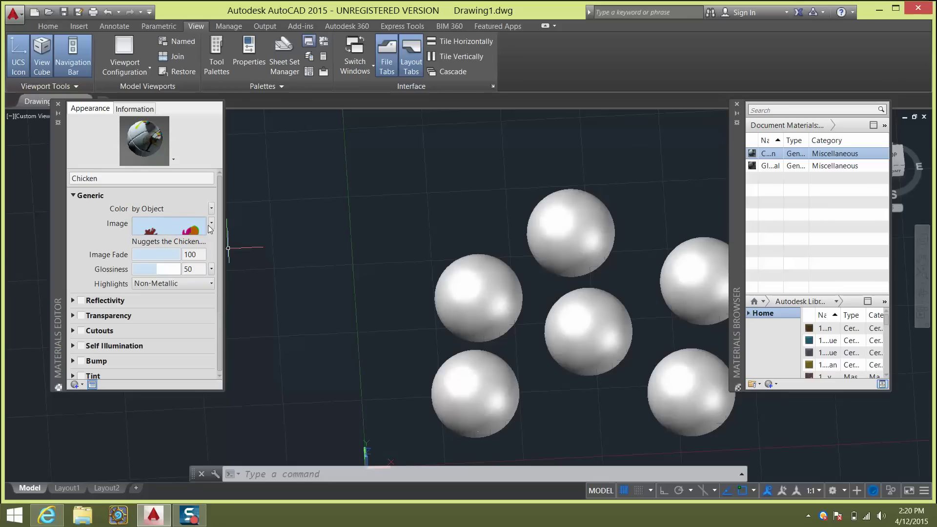
{"action": "left_click", "coordinate": [58, 104]}
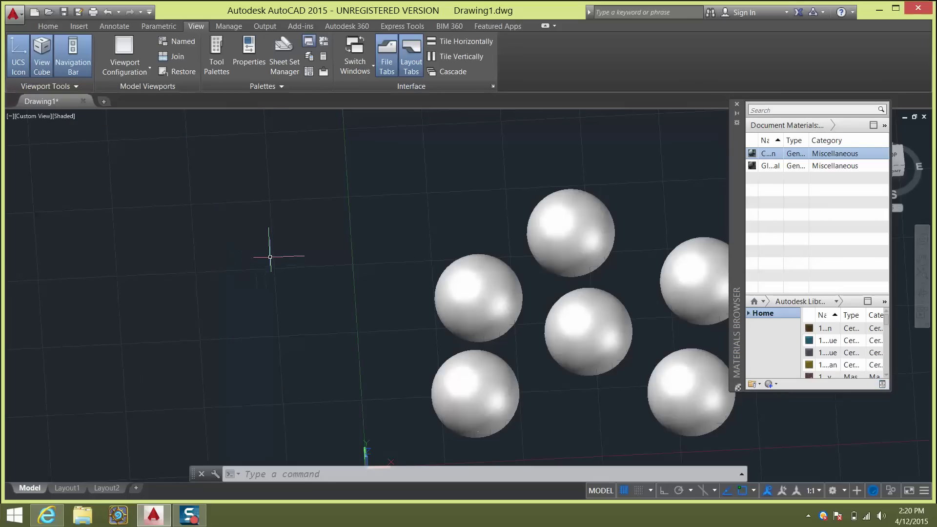
Step: Change the viewport visual style from Shaded to Realistic and select the top sphere
{"action": "key", "text": "Escape"}
{"action": "key", "text": "Escape"}
{"action": "key", "text": "Escape"}
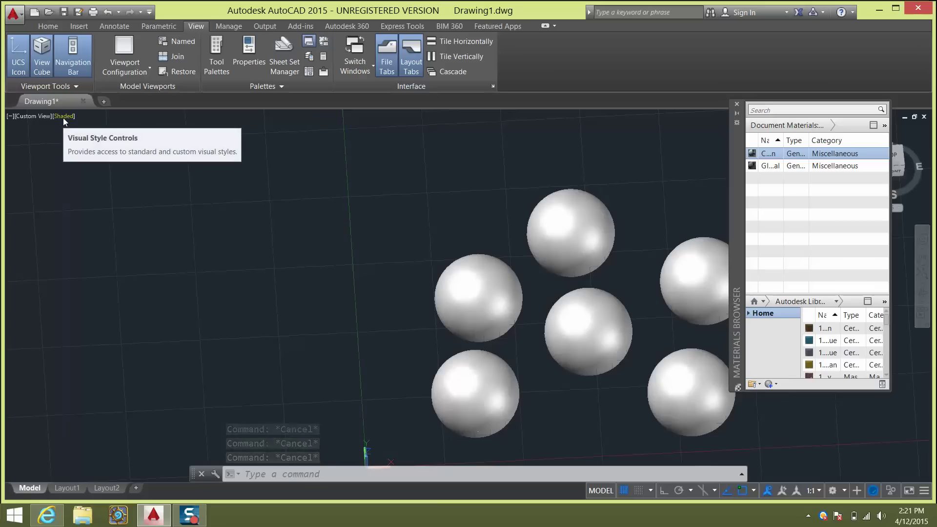
{"action": "left_click", "coordinate": [64, 117]}
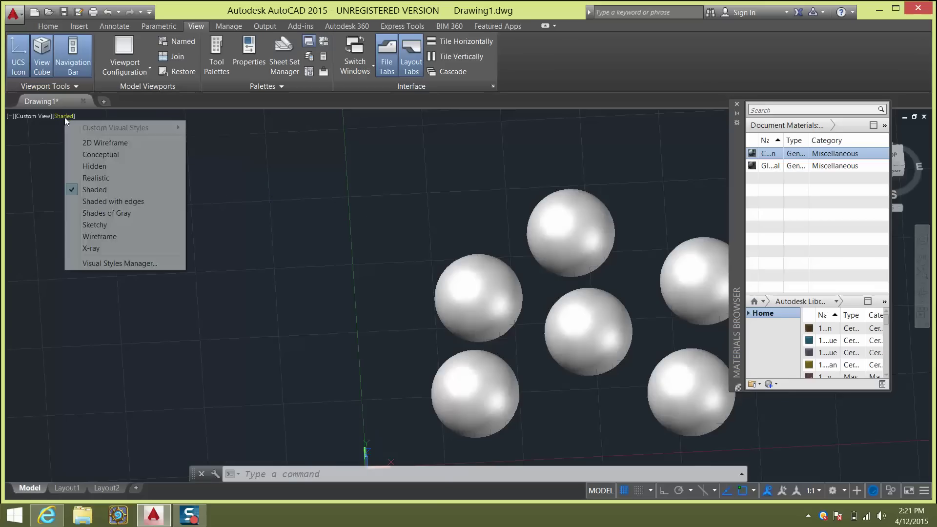
{"action": "left_click", "coordinate": [108, 183]}
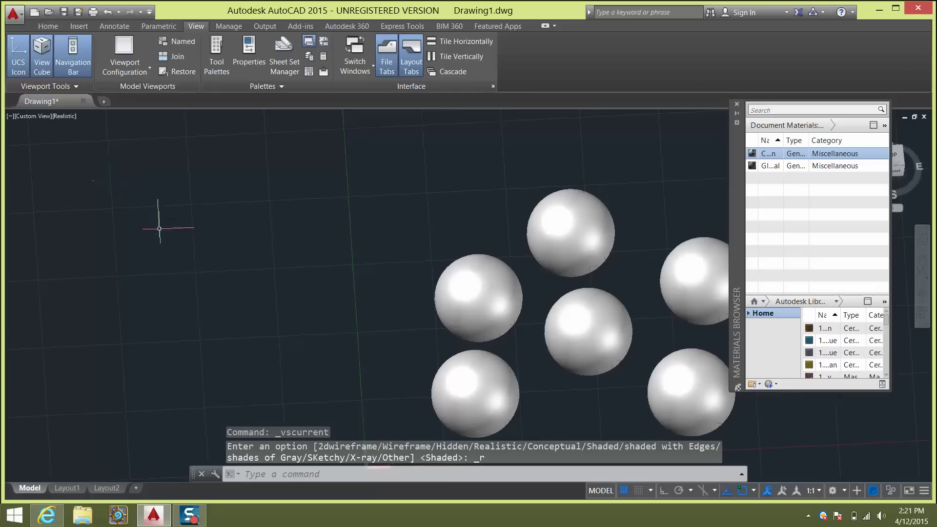
{"action": "left_click", "coordinate": [551, 221]}
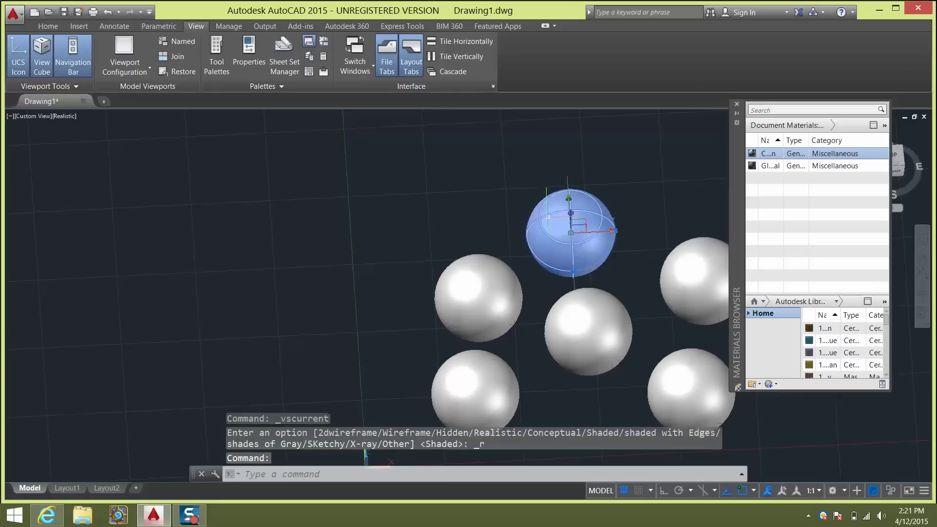
Step: Assign the Chicken material to the selected top sphere and zoom in on it
{"action": "right_click", "coordinate": [786, 155]}
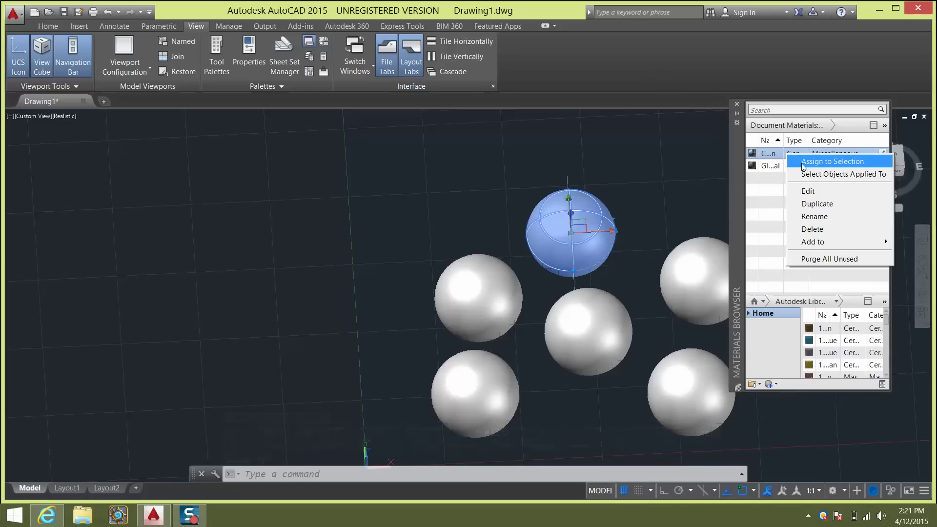
{"action": "left_click", "coordinate": [845, 162]}
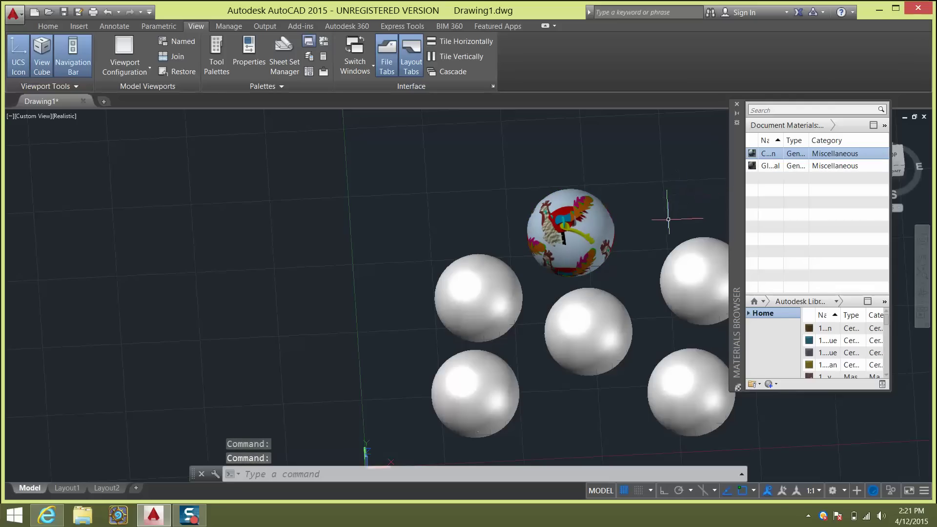
{"action": "middle_click_drag", "start_coordinate": [654, 240], "coordinate": [576, 230], "text": "shift"}
{"action": "scroll", "coordinate": [594, 258], "scroll_direction": "up", "scroll_amount": 5}
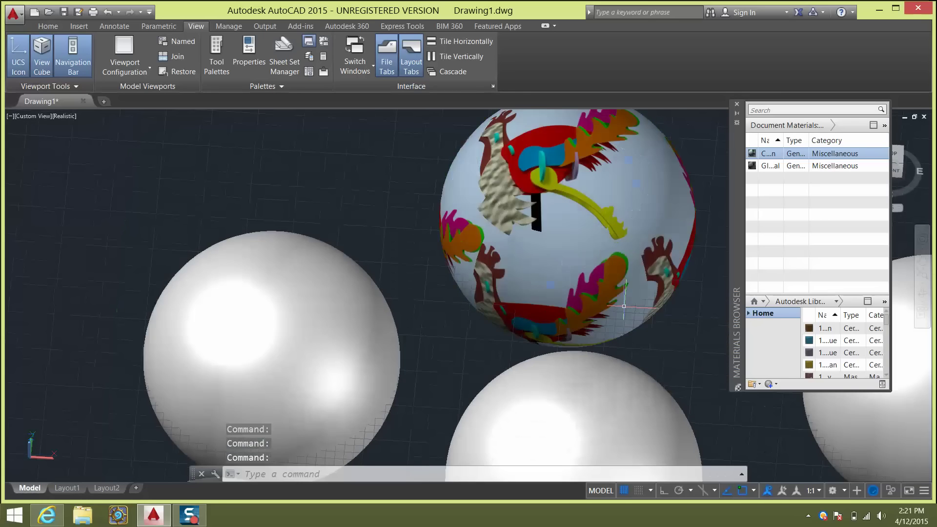
{"action": "scroll", "coordinate": [595, 259], "scroll_direction": "down", "scroll_amount": 6}
Step: Assign the Chicken material to the right-hand sphere as well, orbiting to check both
{"action": "left_click", "coordinate": [570, 248]}
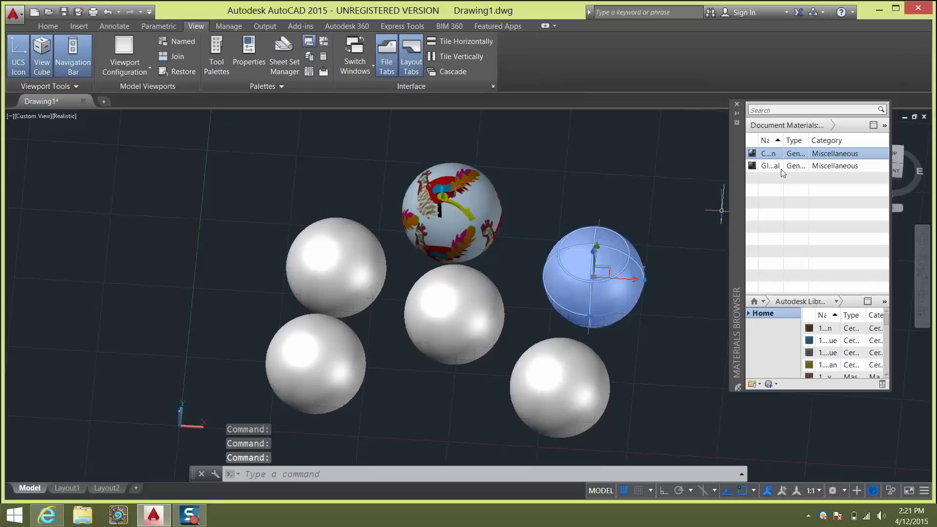
{"action": "right_click", "coordinate": [770, 155]}
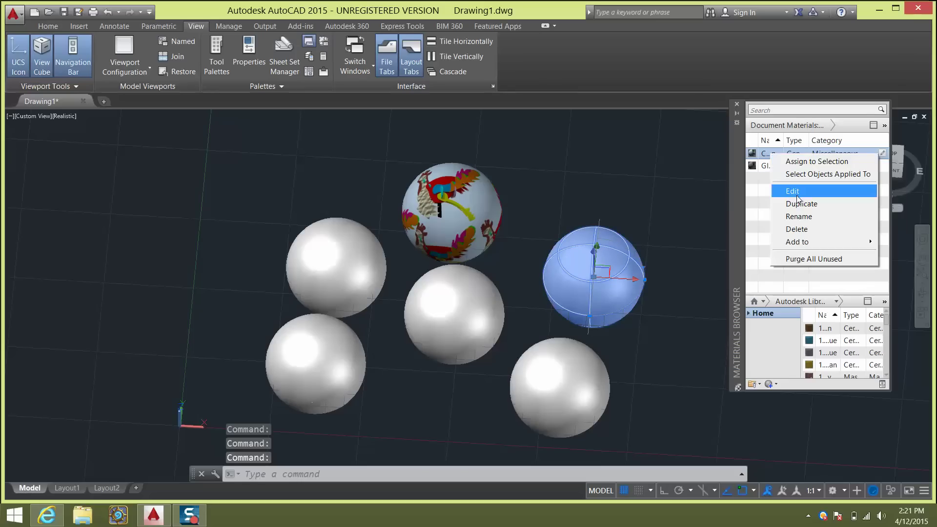
{"action": "left_click", "coordinate": [796, 166]}
{"action": "left_click", "coordinate": [665, 377]}
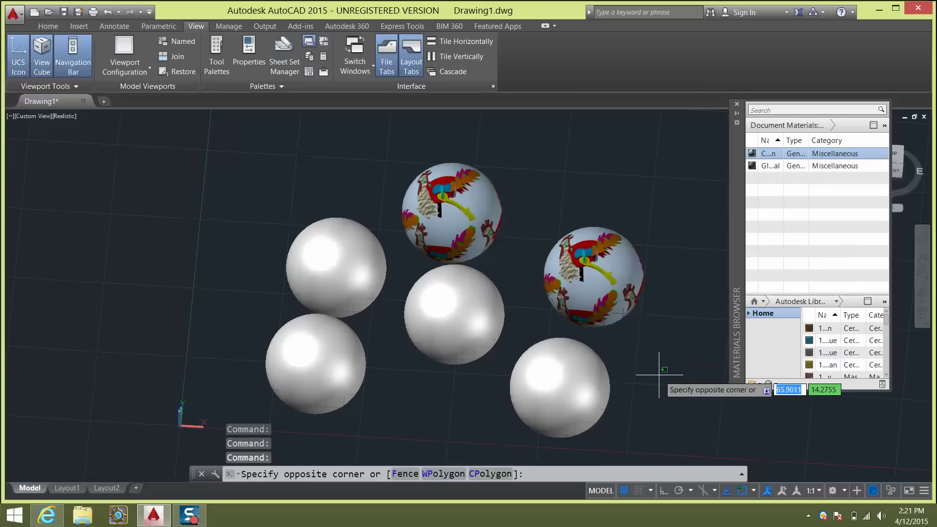
{"action": "middle_click_drag", "start_coordinate": [666, 376], "coordinate": [644, 342], "text": "shift"}
{"action": "key", "text": "Escape"}
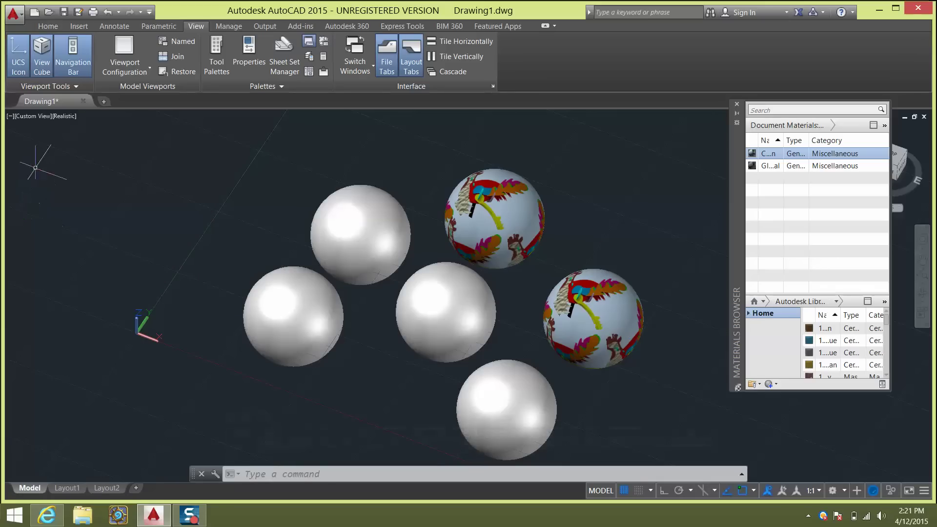
{"action": "left_click", "coordinate": [62, 118]}
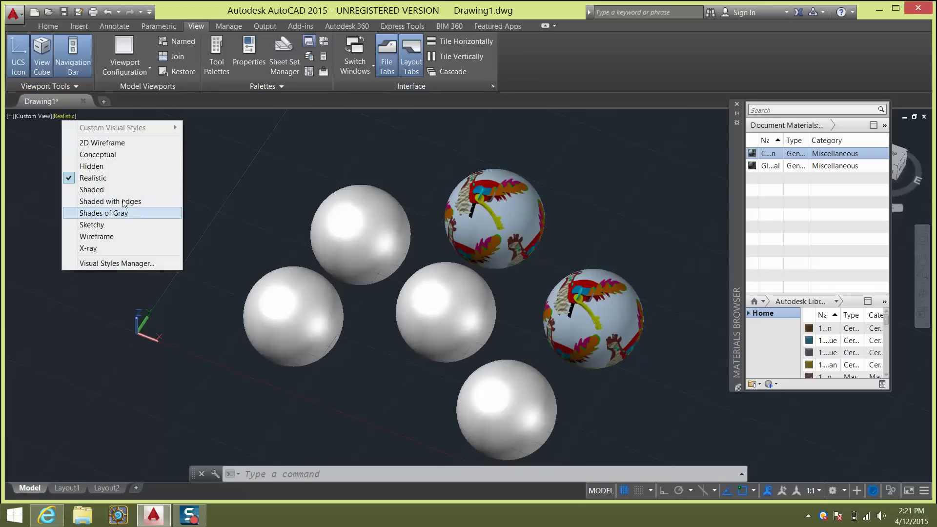
Step: Compare the spheres in Shaded style, then return to Realistic
{"action": "left_click", "coordinate": [87, 189]}
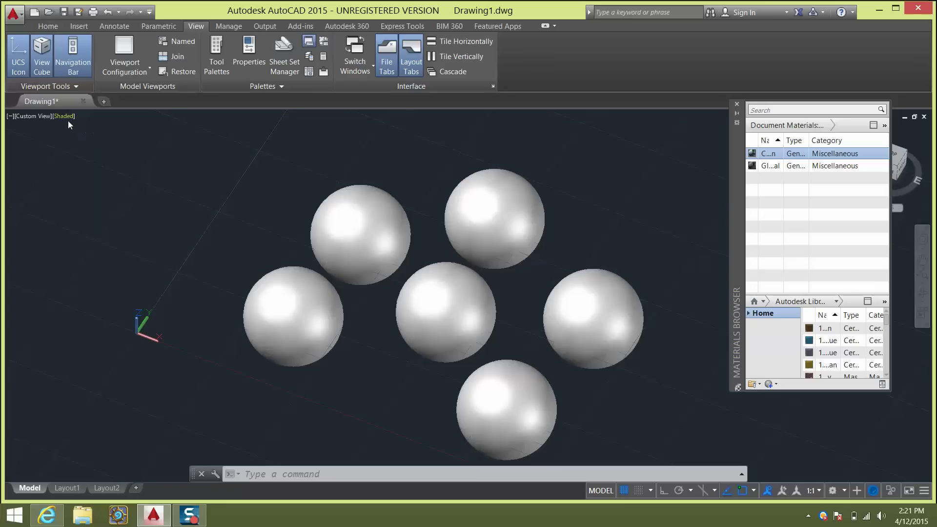
{"action": "left_click", "coordinate": [68, 121]}
{"action": "left_click", "coordinate": [119, 178]}
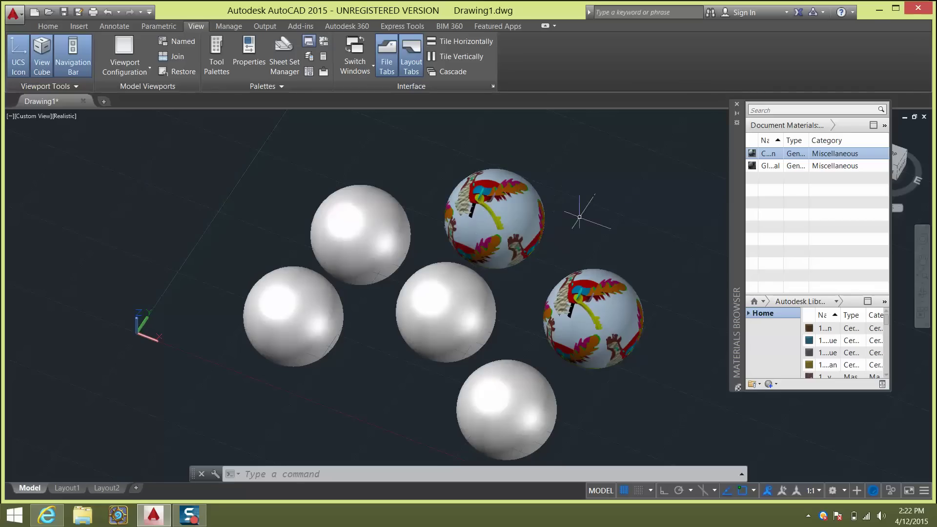
Step: View the textured spheres from low and raised angles, then reopen the Chicken material for editing
{"action": "middle_click_drag", "start_coordinate": [596, 195], "coordinate": [568, 265], "text": "shift"}
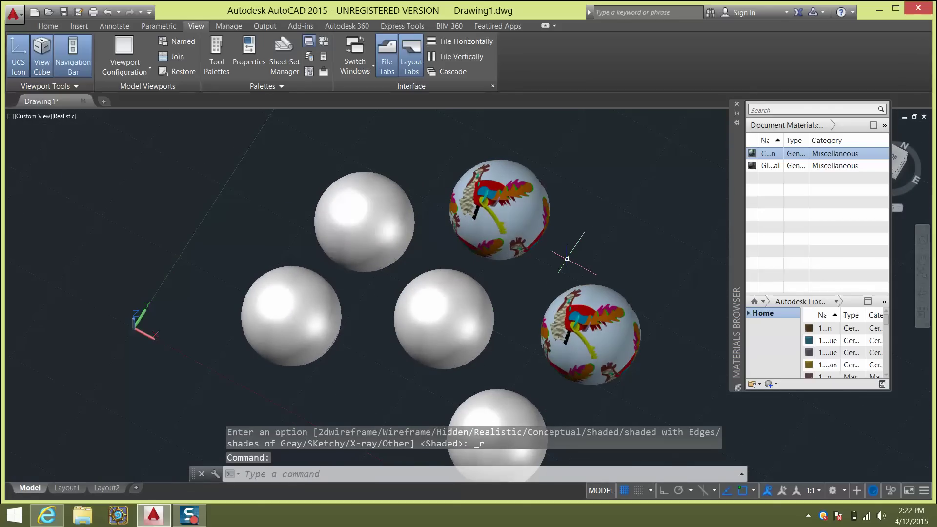
{"action": "mouse_move", "coordinate": [498, 259]}
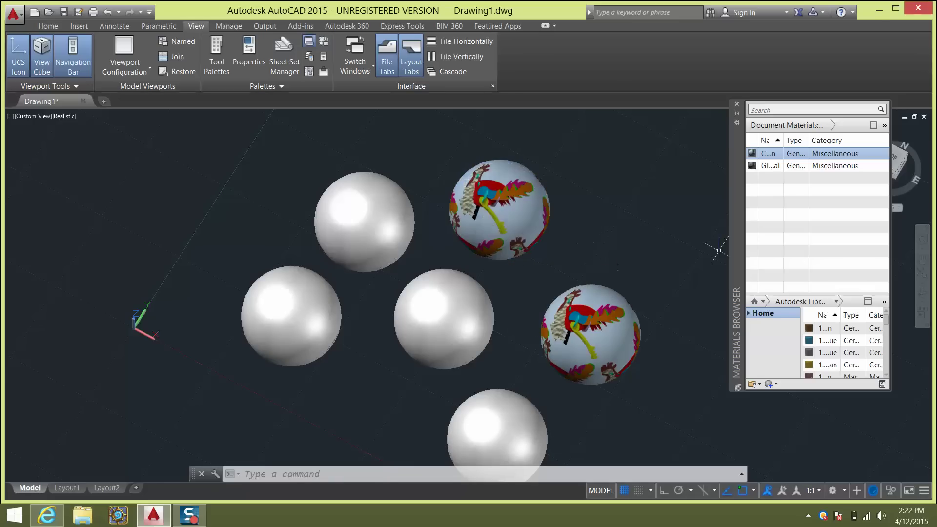
{"action": "middle_click_drag", "start_coordinate": [509, 309], "coordinate": [548, 219], "text": "shift"}
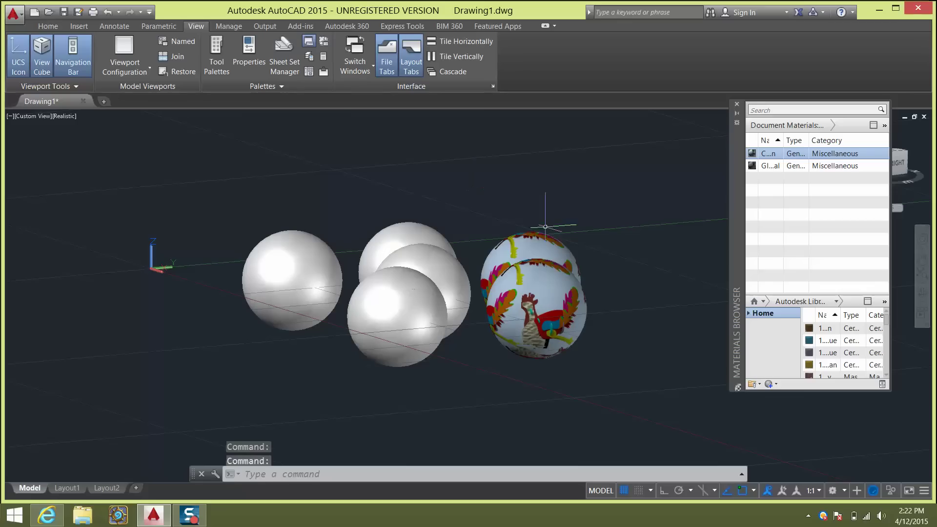
{"action": "middle_click_drag", "start_coordinate": [612, 238], "coordinate": [652, 237], "text": "shift"}
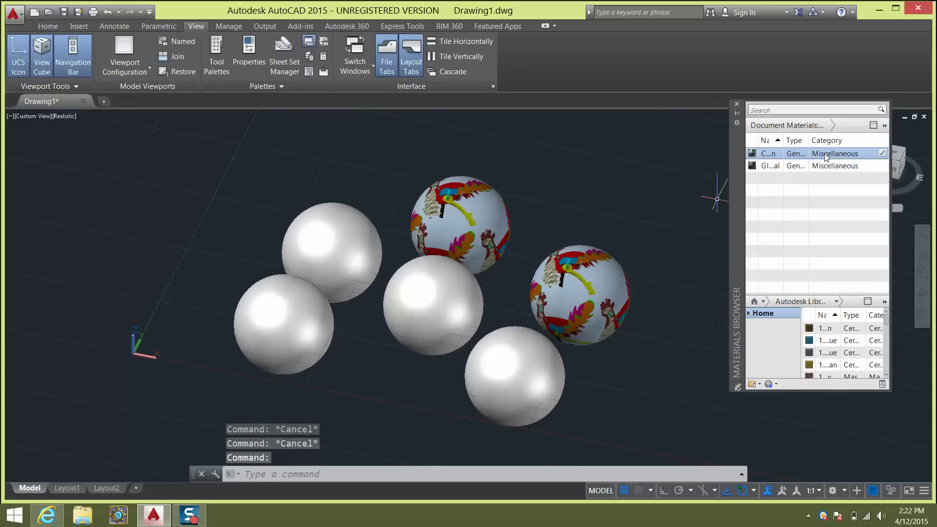
{"action": "left_click", "coordinate": [882, 153]}
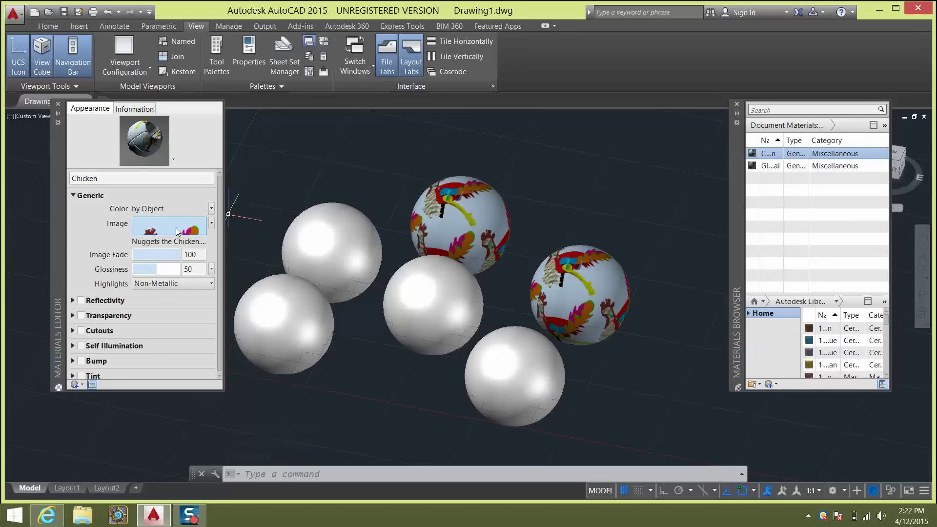
Step: Set the Chicken image's Sample Size to 1 × 1 in the Texture Editor
{"action": "left_click", "coordinate": [177, 231]}
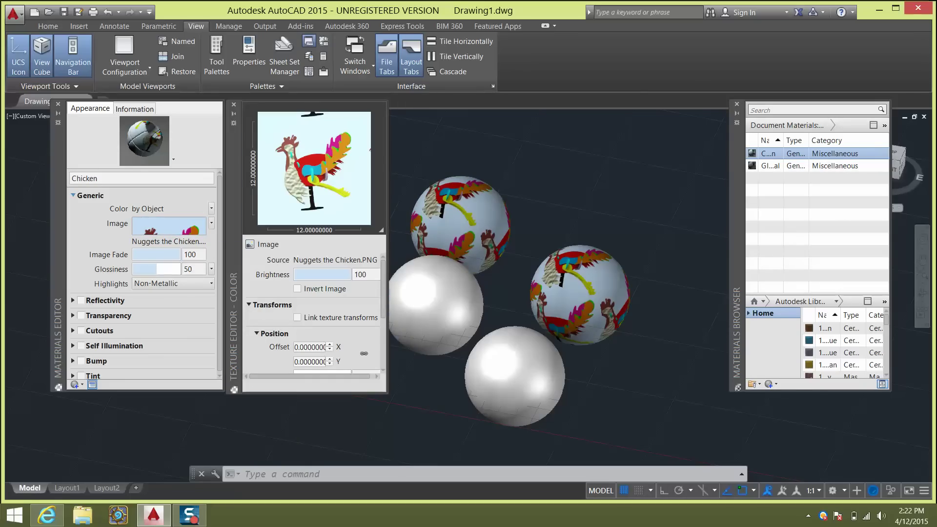
{"action": "left_click_drag", "start_coordinate": [382, 294], "coordinate": [383, 332]}
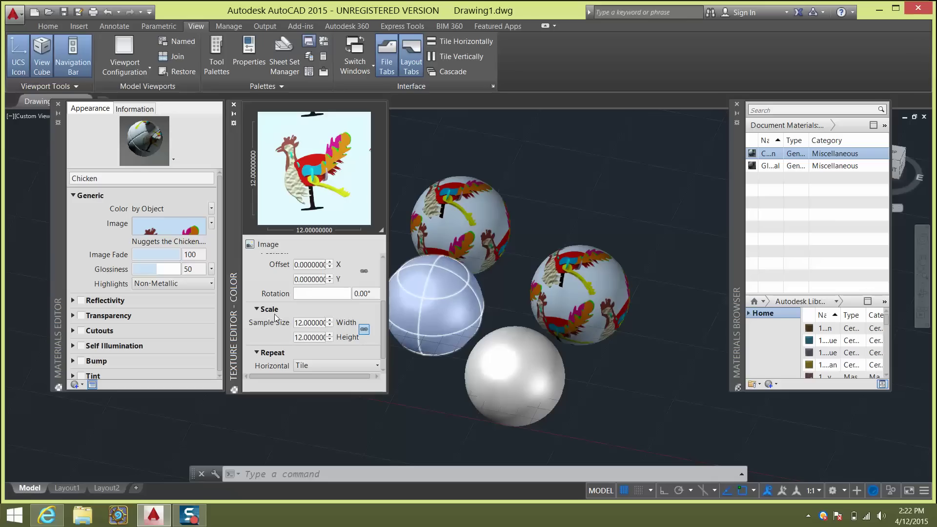
{"action": "left_click", "coordinate": [300, 324]}
{"action": "double_click", "coordinate": [303, 323]}
{"action": "left_click", "coordinate": [313, 297]}
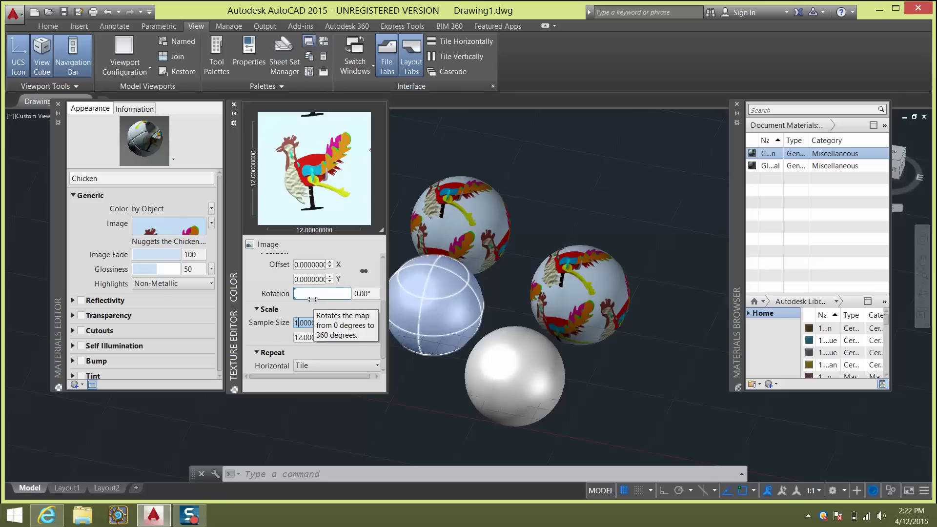
{"action": "type", "text": "60"}
{"action": "key", "text": "Tab"}
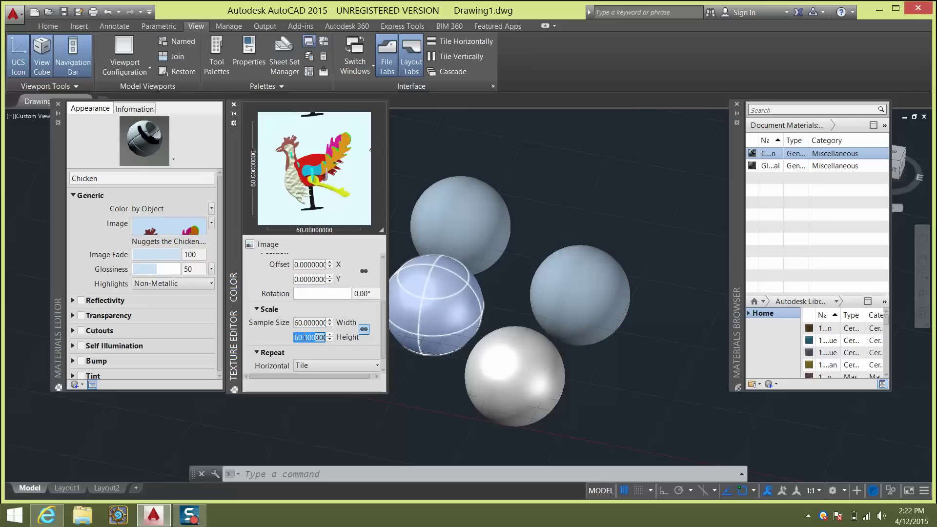
{"action": "left_click", "coordinate": [301, 337]}
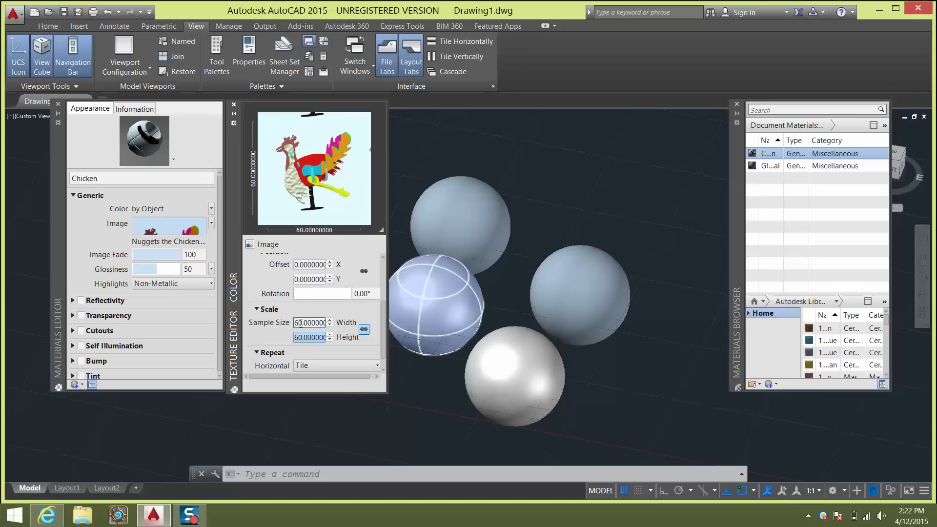
{"action": "double_click", "coordinate": [300, 323]}
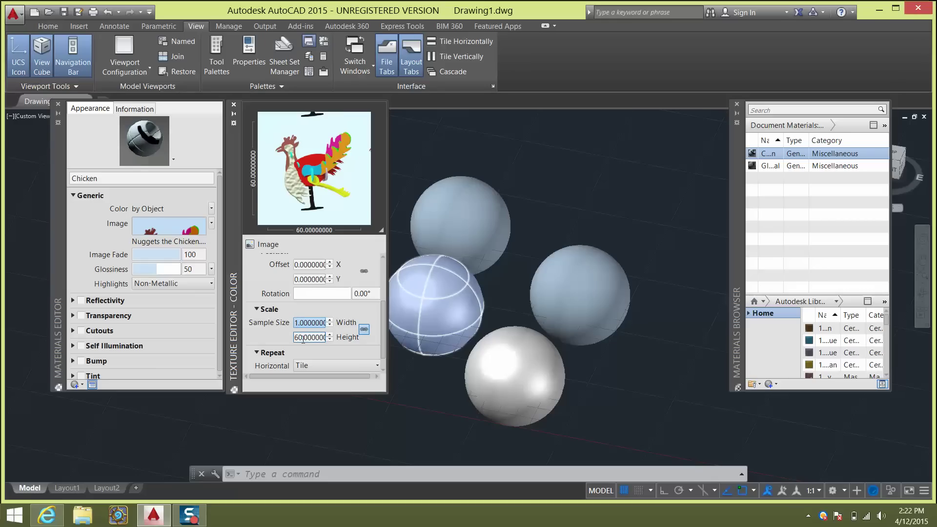
{"action": "key", "text": "Tab"}
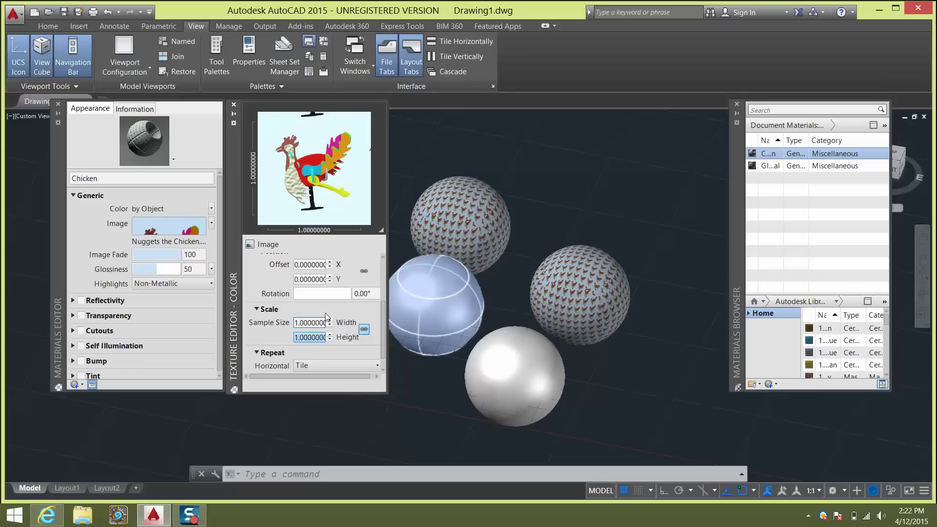
Step: Select the right sphere to inspect the dense tiling, then close the Texture Editor
{"action": "left_click", "coordinate": [557, 252]}
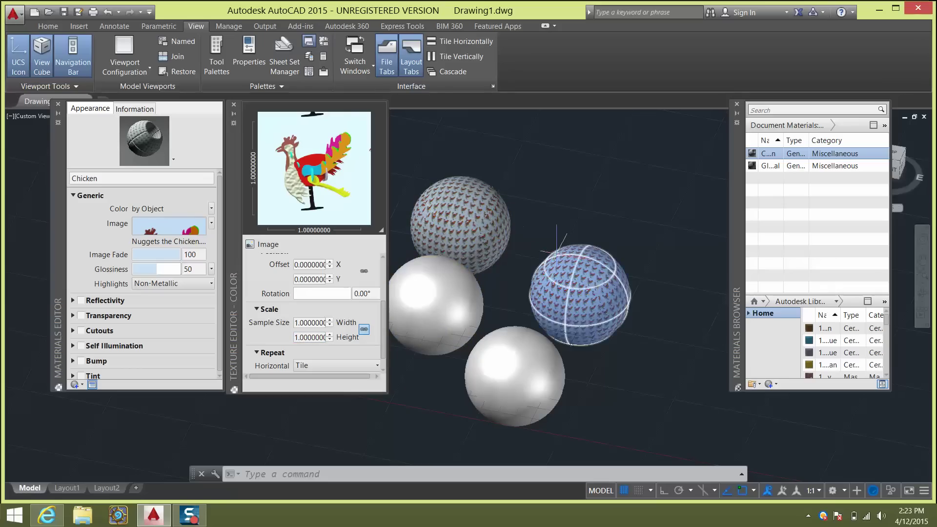
{"action": "scroll", "coordinate": [556, 253], "scroll_direction": "up", "scroll_amount": 8}
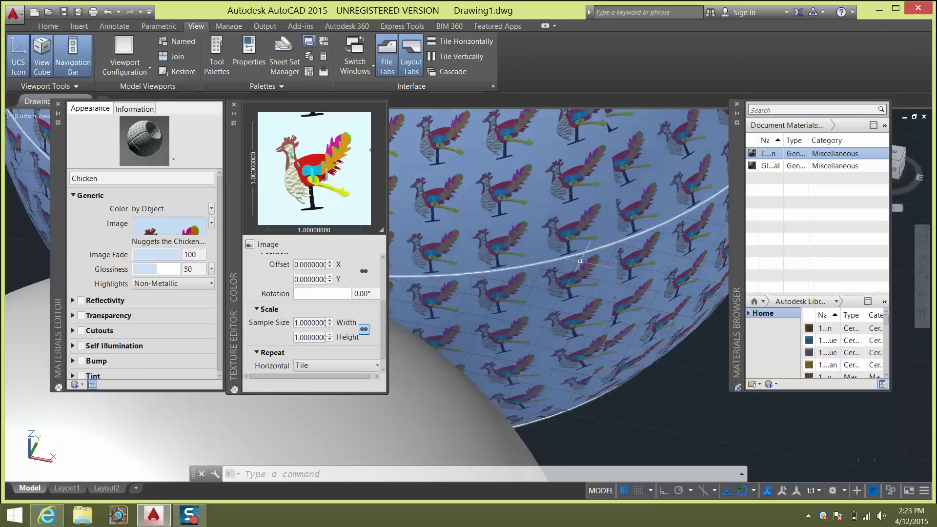
{"action": "scroll", "coordinate": [580, 261], "scroll_direction": "down", "scroll_amount": 8}
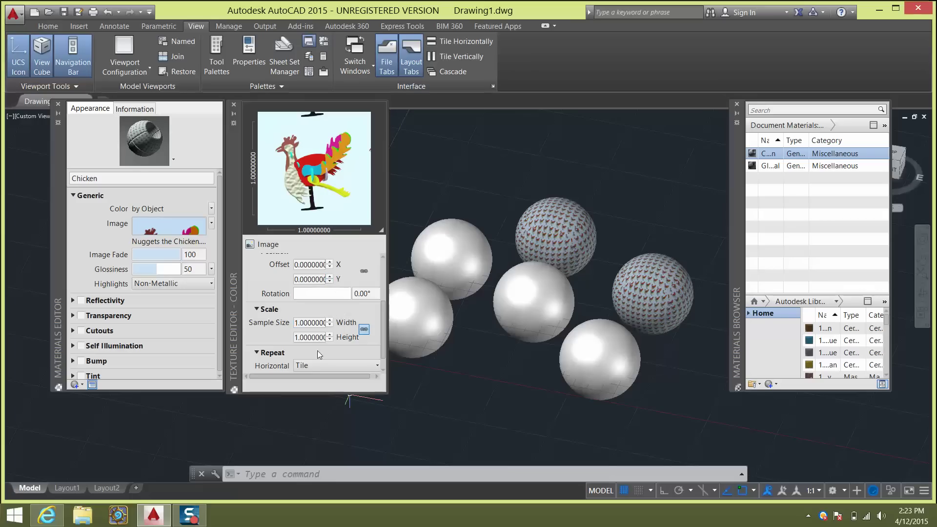
{"action": "left_click", "coordinate": [234, 105]}
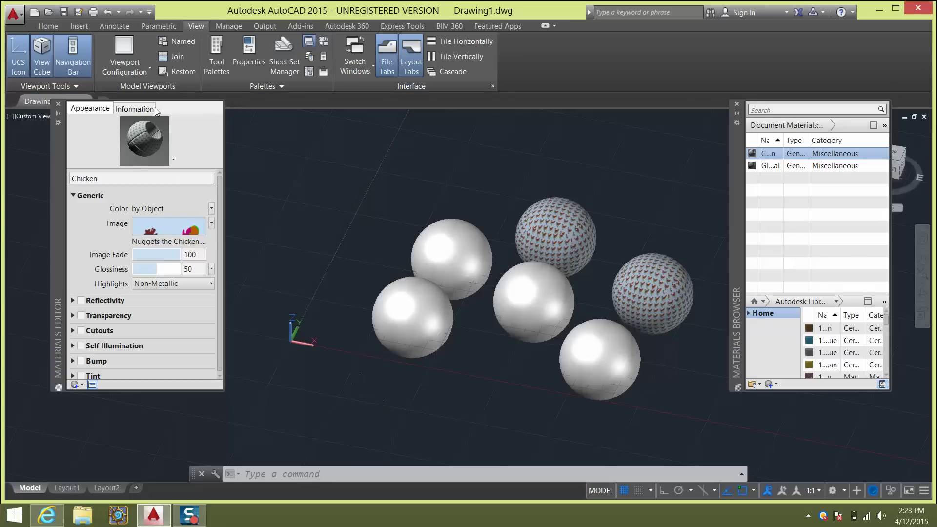
Step: Close the Materials Editor, clear the selection and pan the spheres up and left
{"action": "left_click", "coordinate": [58, 105]}
{"action": "key", "text": "Escape"}
{"action": "key", "text": "Escape"}
{"action": "scroll", "coordinate": [597, 220], "scroll_direction": "up", "scroll_amount": 5}
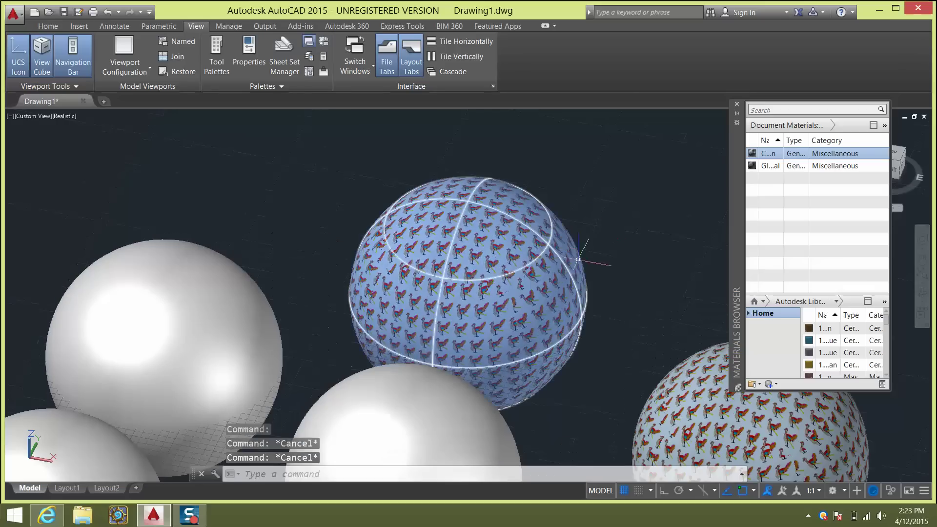
{"action": "middle_click_drag", "start_coordinate": [617, 268], "coordinate": [559, 239]}
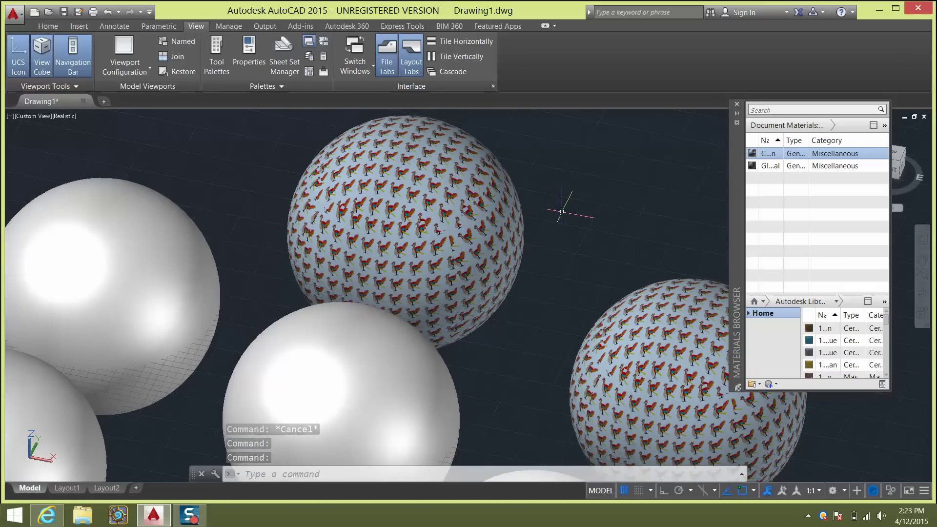
Step: Apply Spherical MATERIALMAP to one tiled sphere, then orbit to a low side view
{"action": "type", "text": "MAT"}
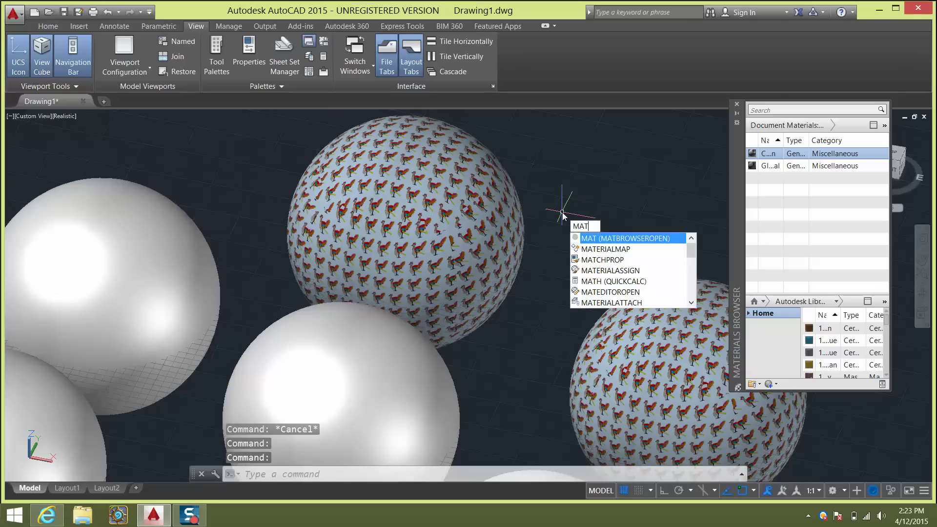
{"action": "type", "text": "erial"}
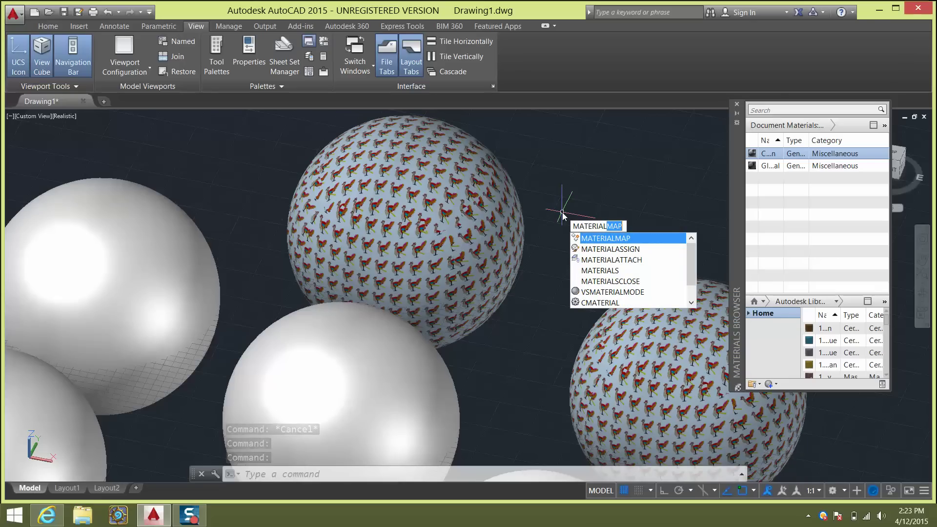
{"action": "left_click", "coordinate": [616, 239]}
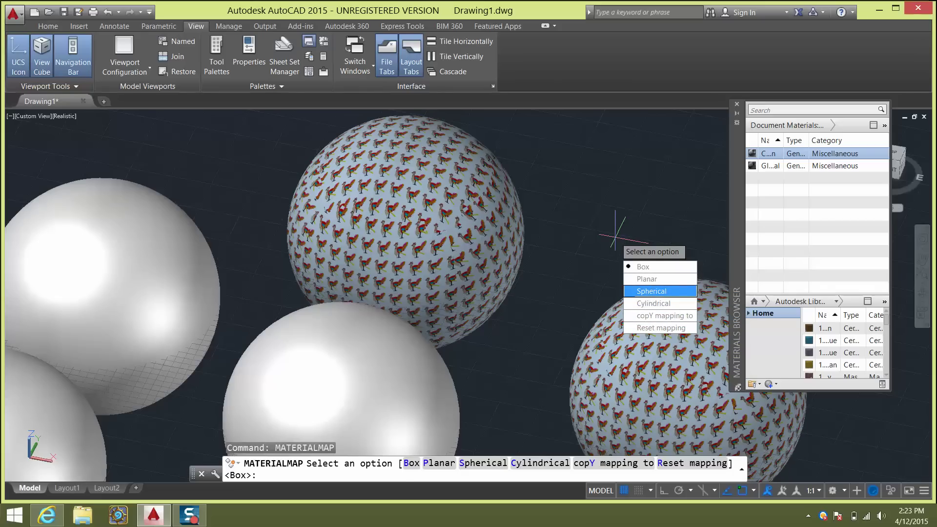
{"action": "left_click", "coordinate": [650, 296]}
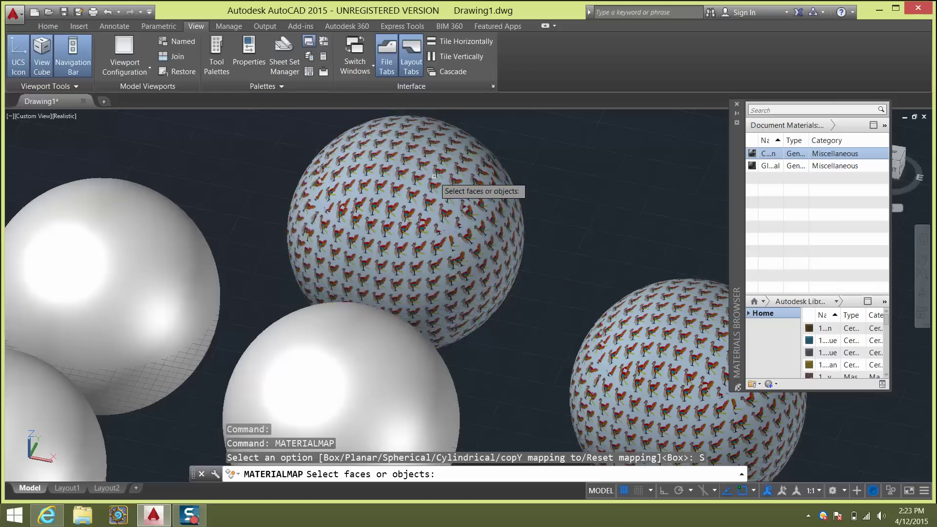
{"action": "left_click", "coordinate": [498, 184]}
{"action": "key", "text": "Return"}
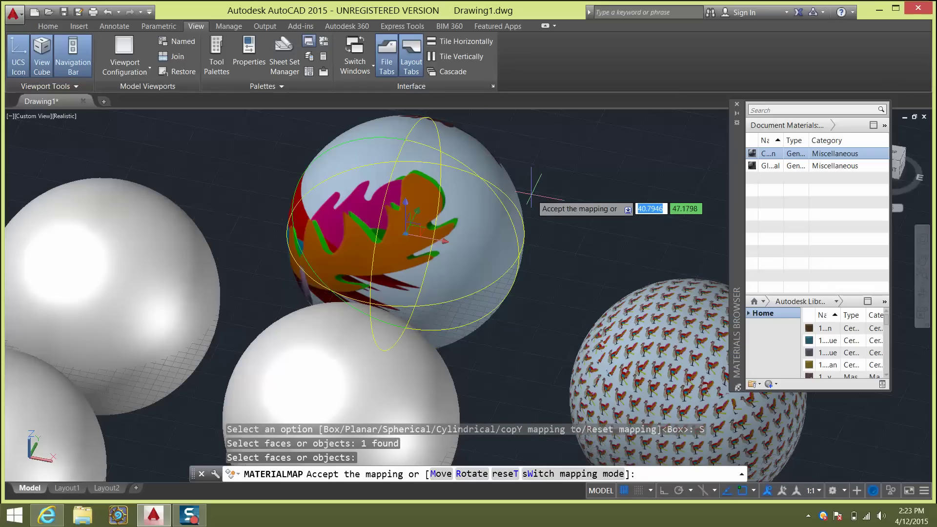
{"action": "key", "text": "Escape"}
{"action": "scroll", "coordinate": [481, 266], "scroll_direction": "up", "scroll_amount": 3}
{"action": "scroll", "coordinate": [481, 266], "scroll_direction": "down", "scroll_amount": 3}
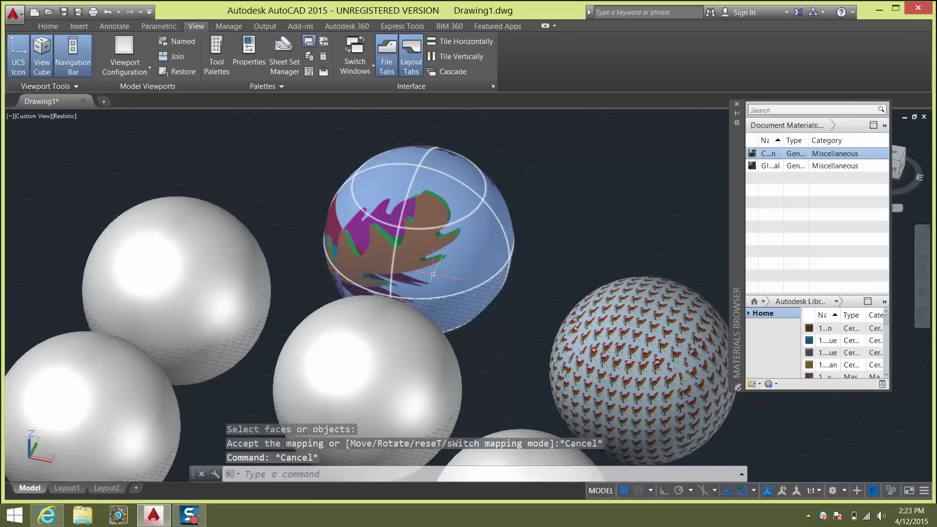
{"action": "middle_click_drag", "start_coordinate": [473, 266], "coordinate": [377, 232], "text": "shift"}
{"action": "scroll", "coordinate": [335, 314], "scroll_direction": "up", "scroll_amount": 3}
{"action": "scroll", "coordinate": [335, 314], "scroll_direction": "down", "scroll_amount": 8}
{"action": "scroll", "coordinate": [312, 307], "scroll_direction": "up", "scroll_amount": 2}
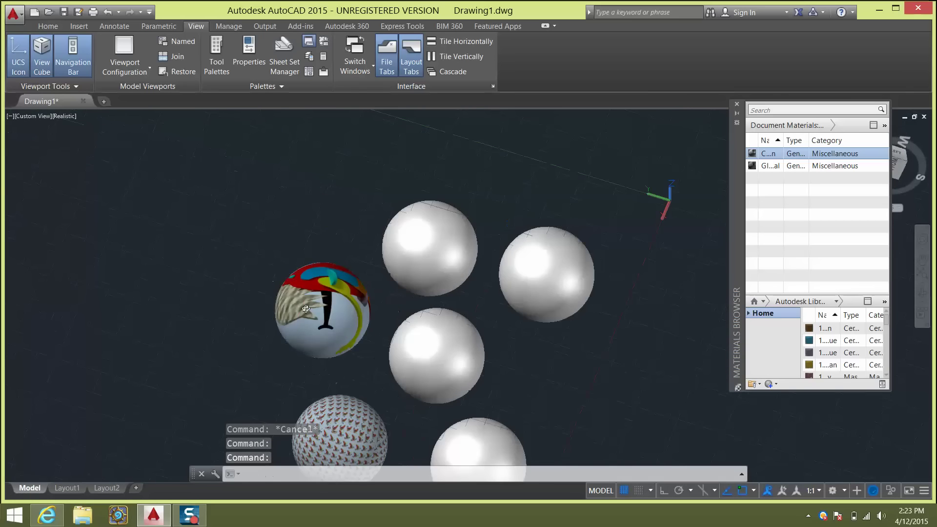
{"action": "middle_click_drag", "start_coordinate": [312, 308], "coordinate": [343, 303], "text": "shift"}
Step: Remap the second chicken-tiled sphere with Spherical MATERIALMAP to show one large chicken image
{"action": "left_click", "coordinate": [343, 303]}
{"action": "scroll", "coordinate": [343, 303], "scroll_direction": "up", "scroll_amount": 6}
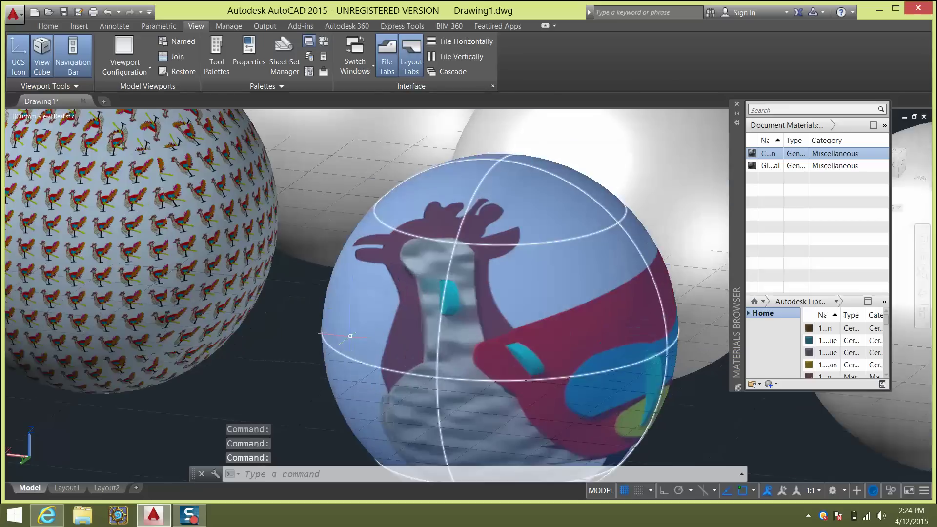
{"action": "scroll", "coordinate": [350, 335], "scroll_direction": "down", "scroll_amount": 8}
{"action": "middle_click_drag", "start_coordinate": [302, 351], "coordinate": [405, 298], "text": "shift"}
{"action": "scroll", "coordinate": [405, 297], "scroll_direction": "up", "scroll_amount": 4}
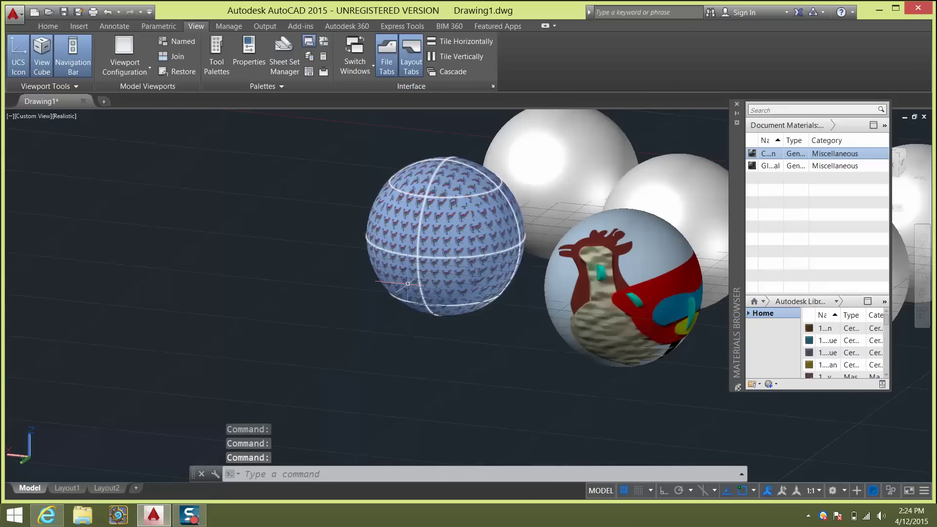
{"action": "type", "text": "material"}
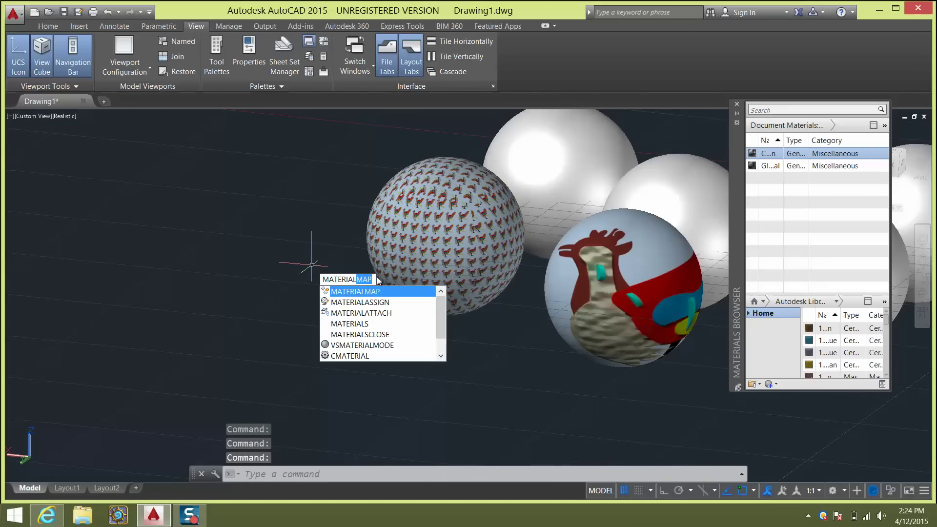
{"action": "left_click", "coordinate": [366, 293]}
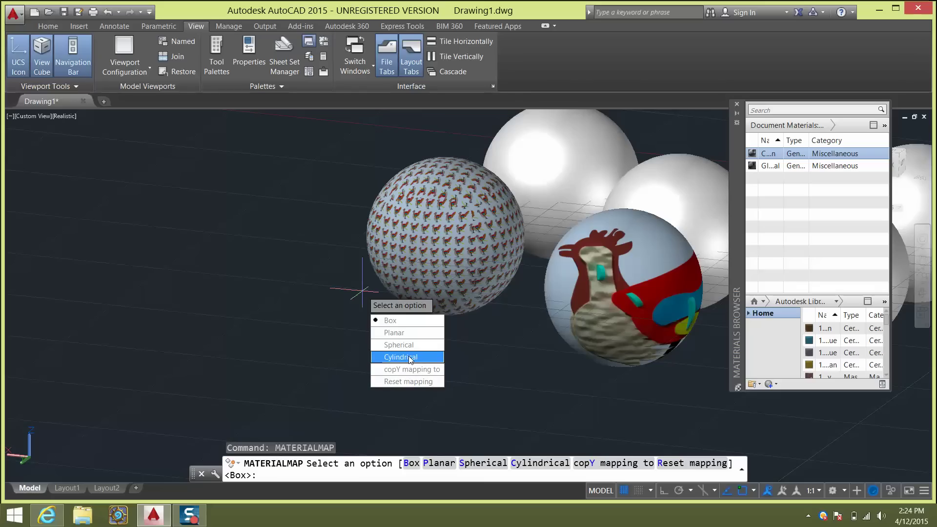
{"action": "left_click", "coordinate": [409, 346]}
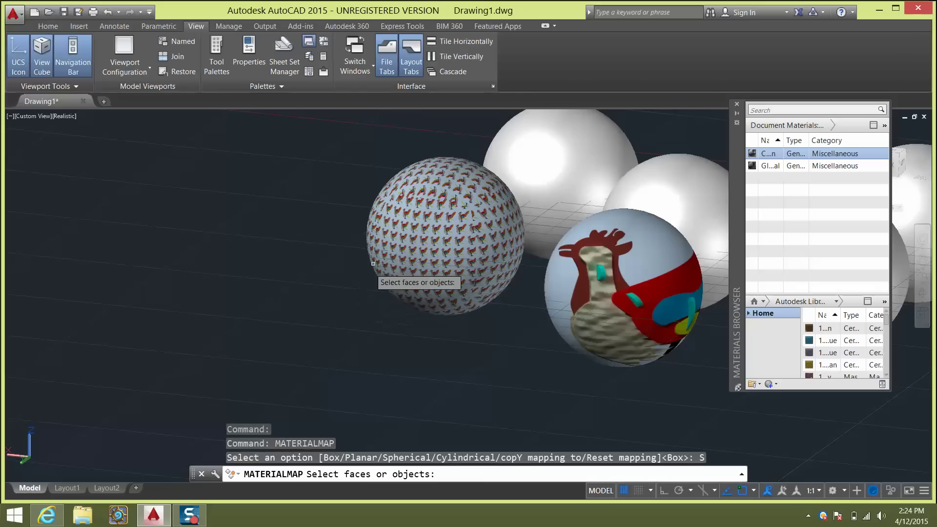
{"action": "left_click", "coordinate": [407, 230]}
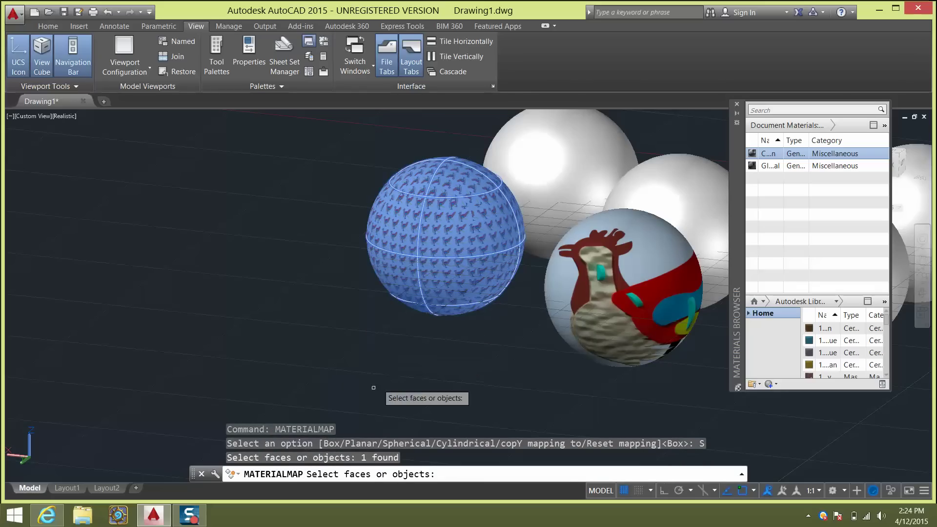
{"action": "key", "text": "Return"}
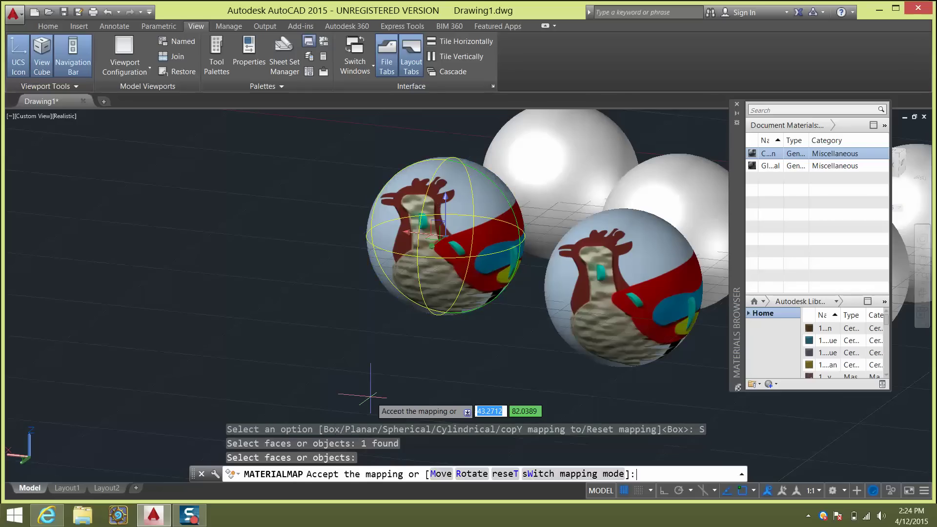